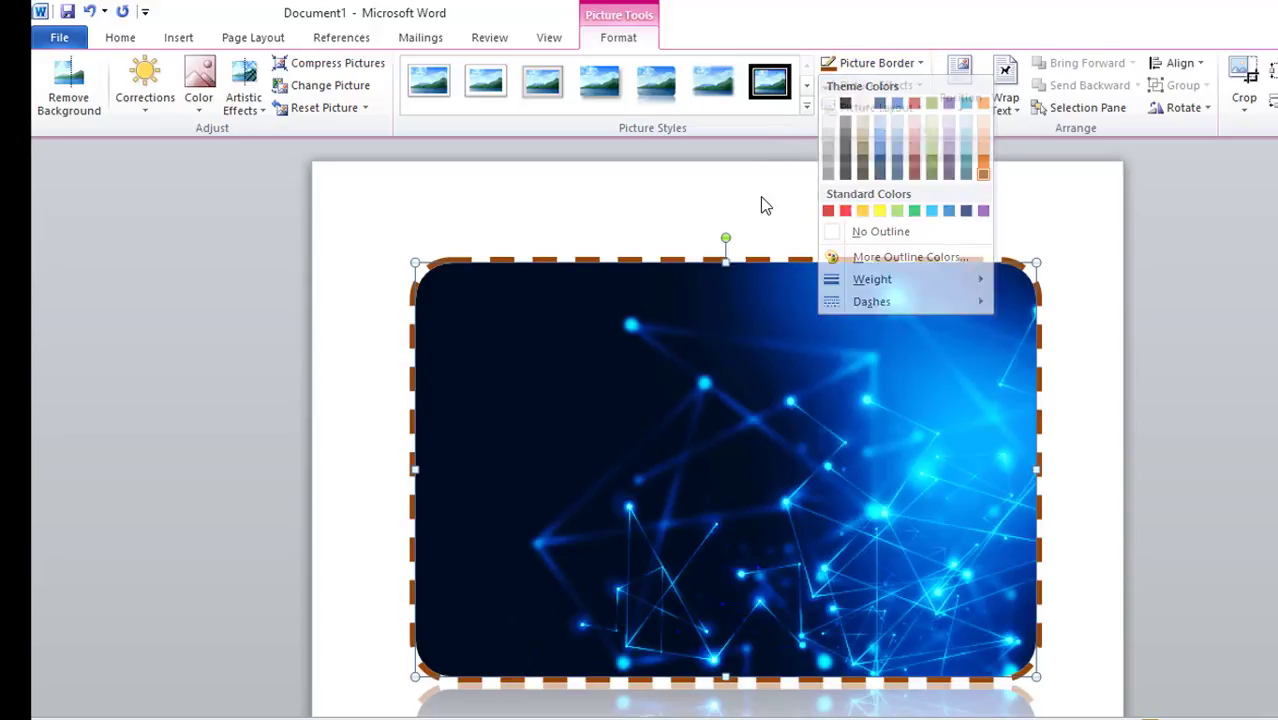
# Apply the Preset 1 picture effect to the picture
pyautogui.click(760, 196)
pyautogui.click(920, 87)
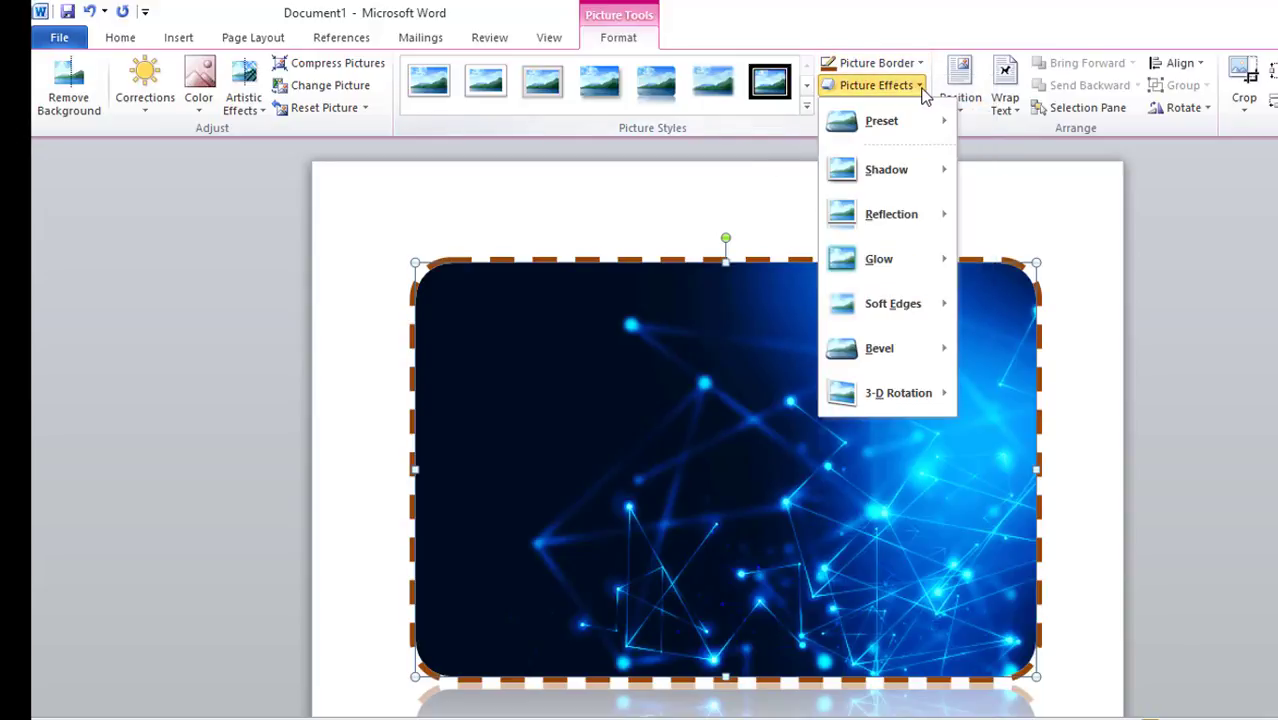
pyautogui.moveTo(899, 120)
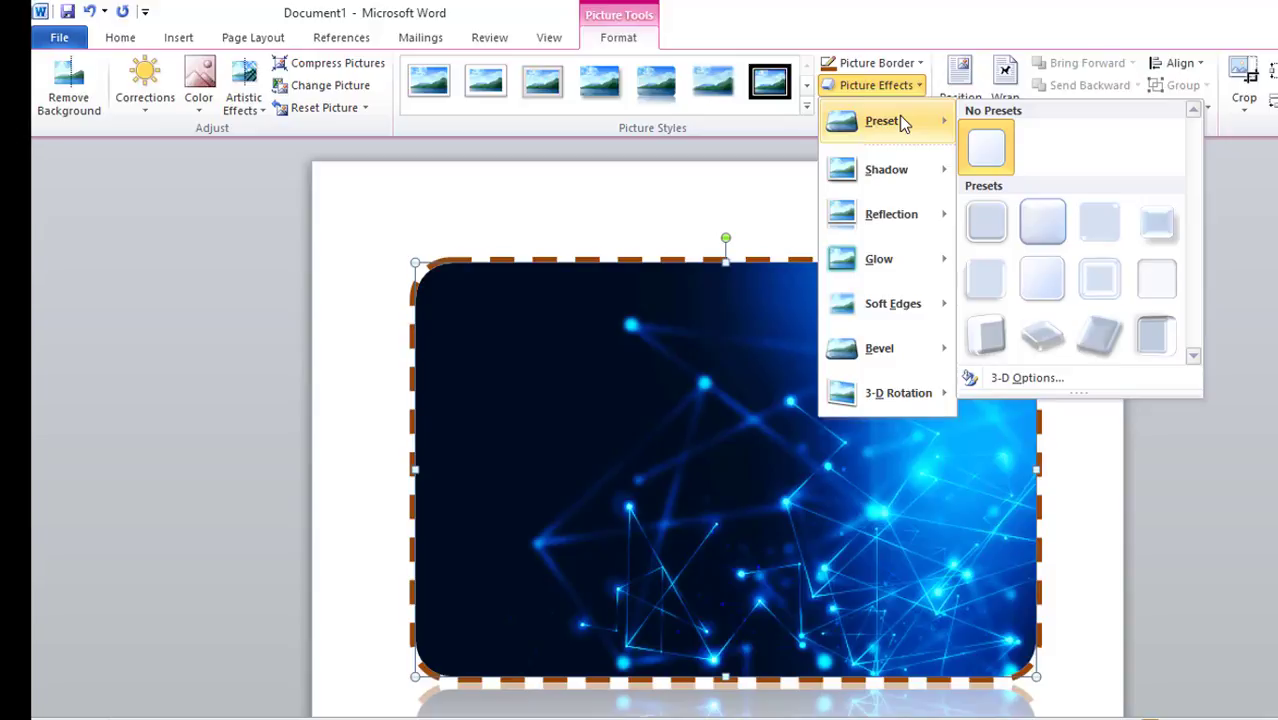
pyautogui.click(984, 228)
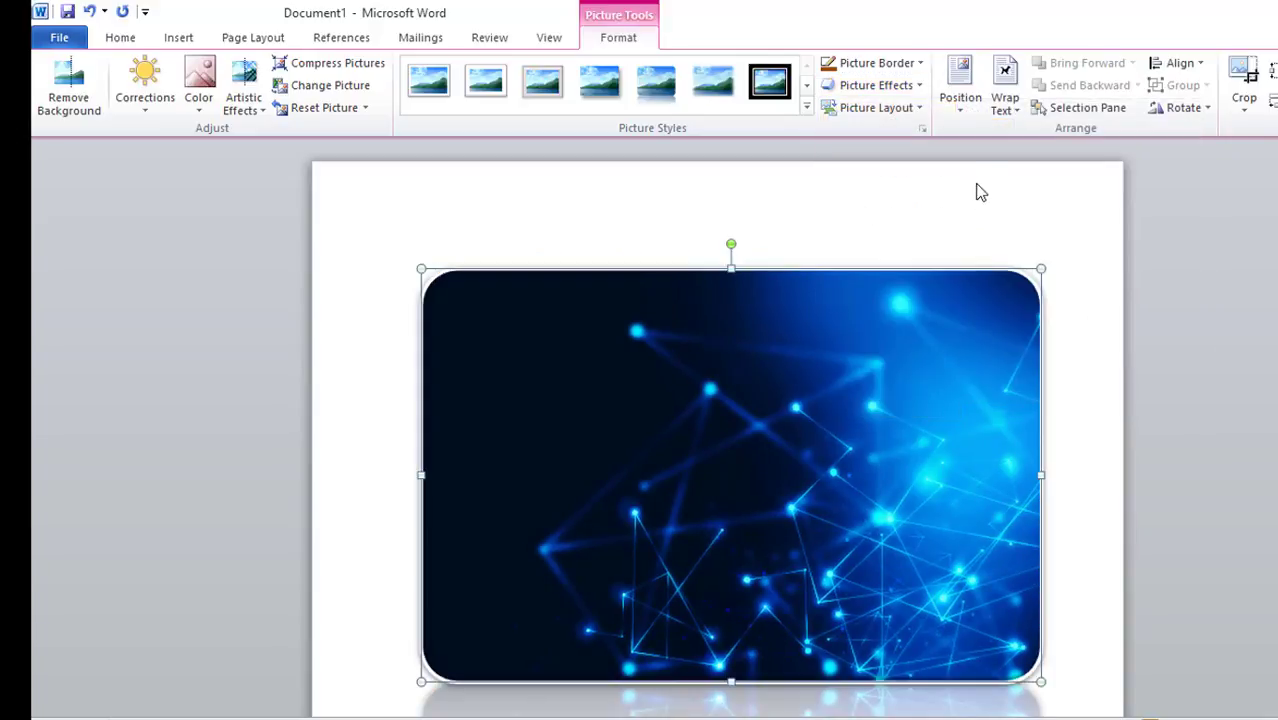
# Apply the third preset picture effect in the first row of presets to the picture
pyautogui.click(912, 88)
pyautogui.moveTo(940, 121)
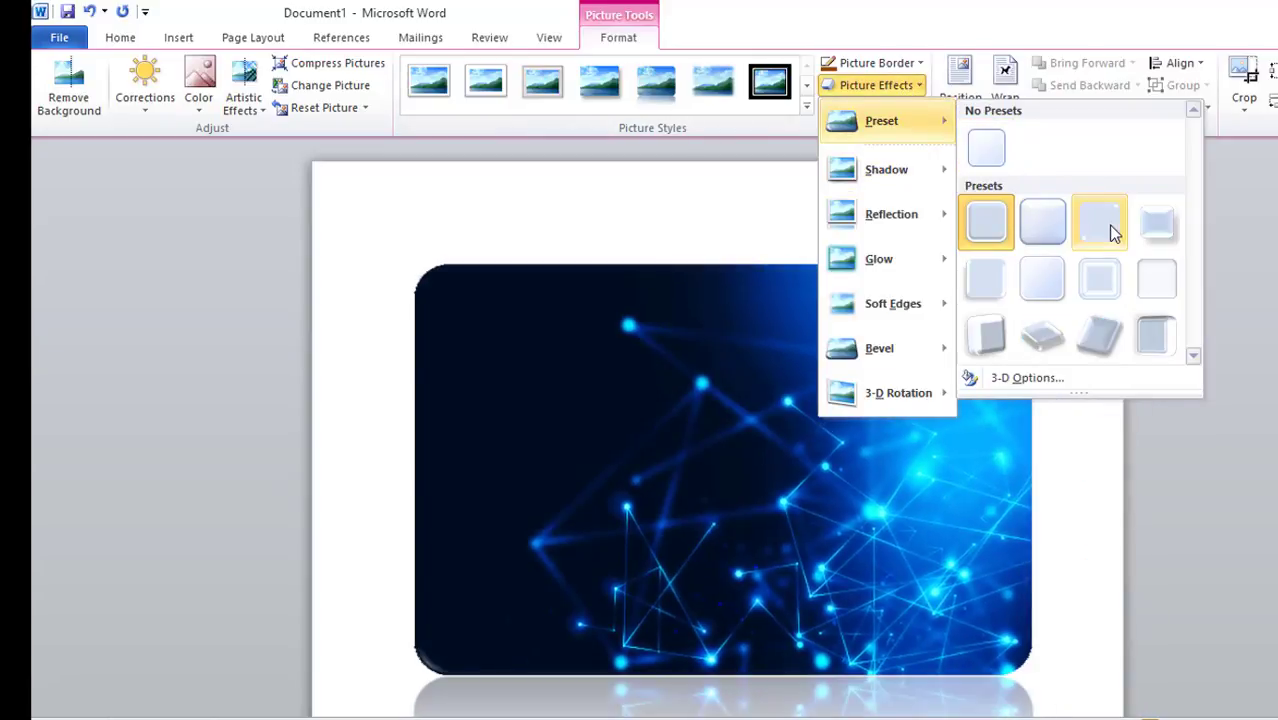
pyautogui.click(1112, 229)
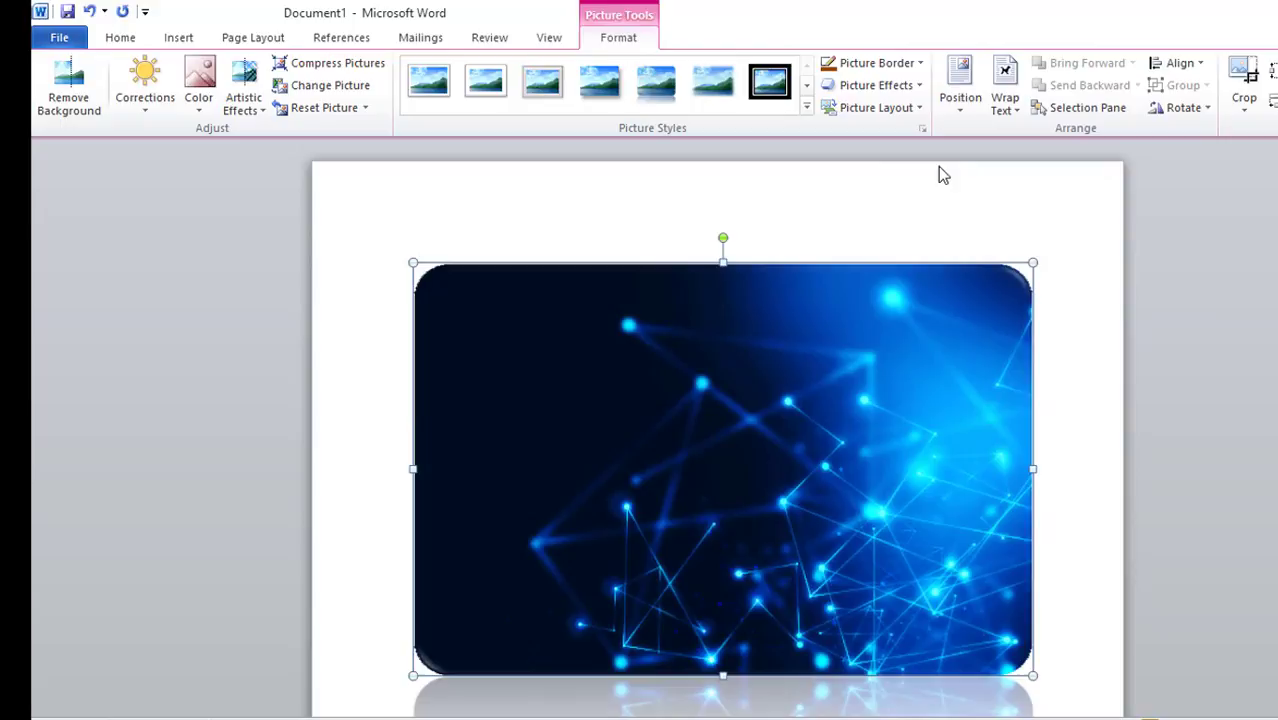
# Browse the picture effect options for soft edges, 3-D rotation, glow and reflection without applying any
pyautogui.click(920, 88)
pyautogui.moveTo(925, 318)
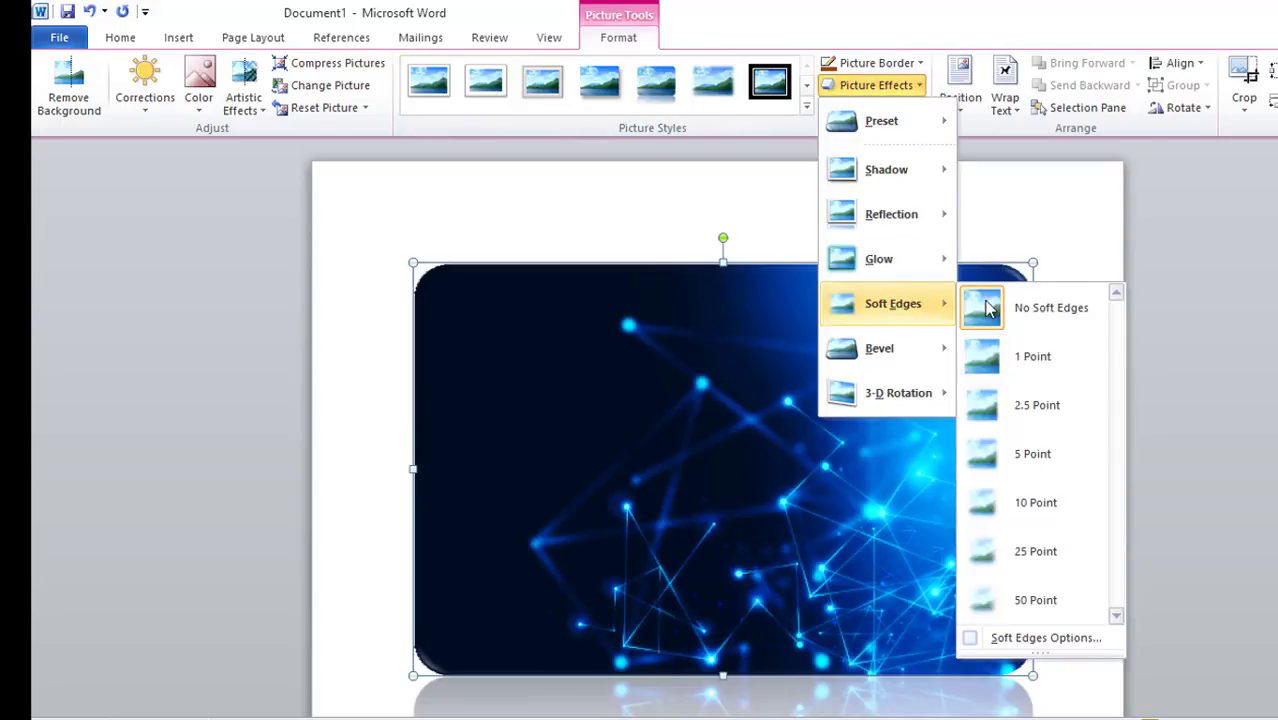
pyautogui.moveTo(933, 398)
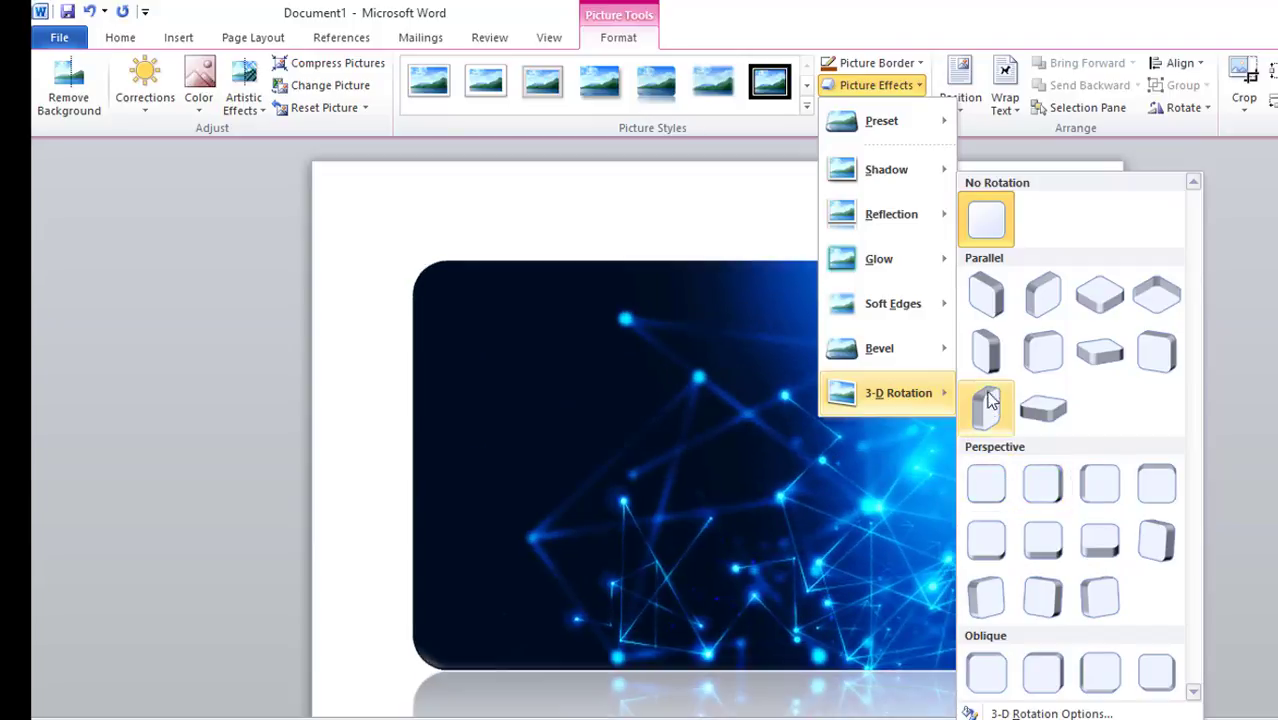
pyautogui.moveTo(894, 346)
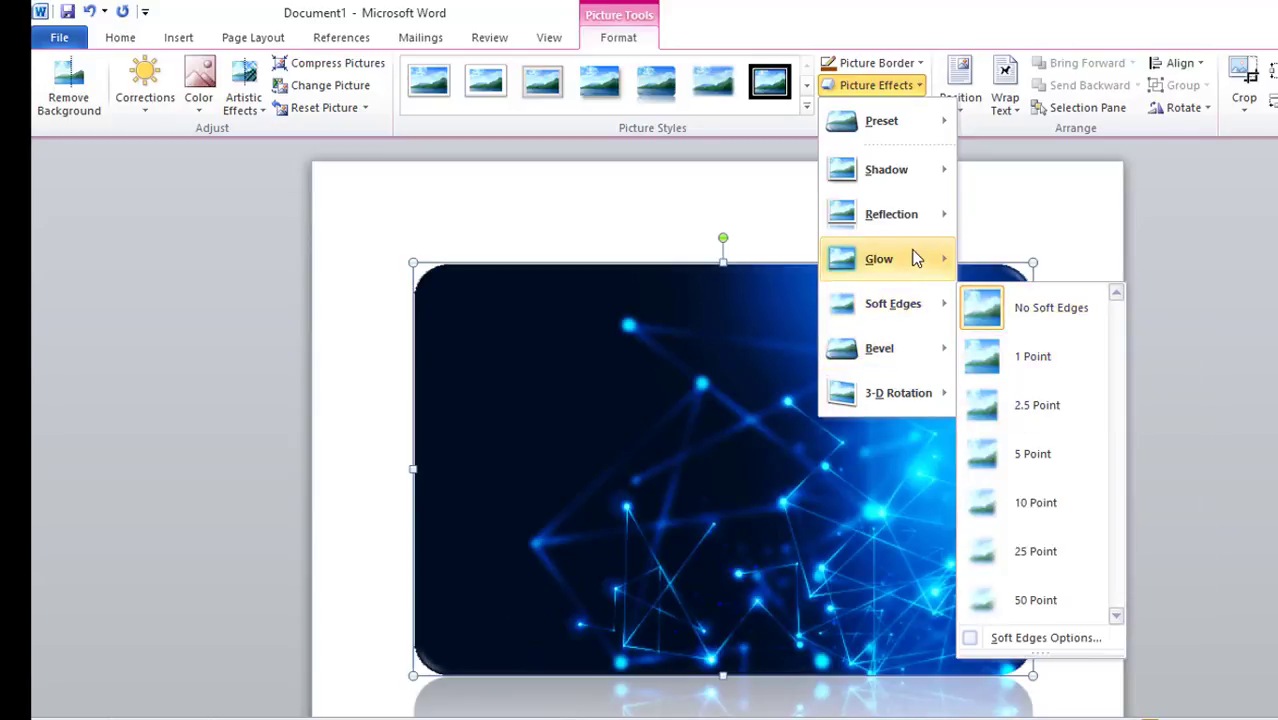
pyautogui.moveTo(924, 258)
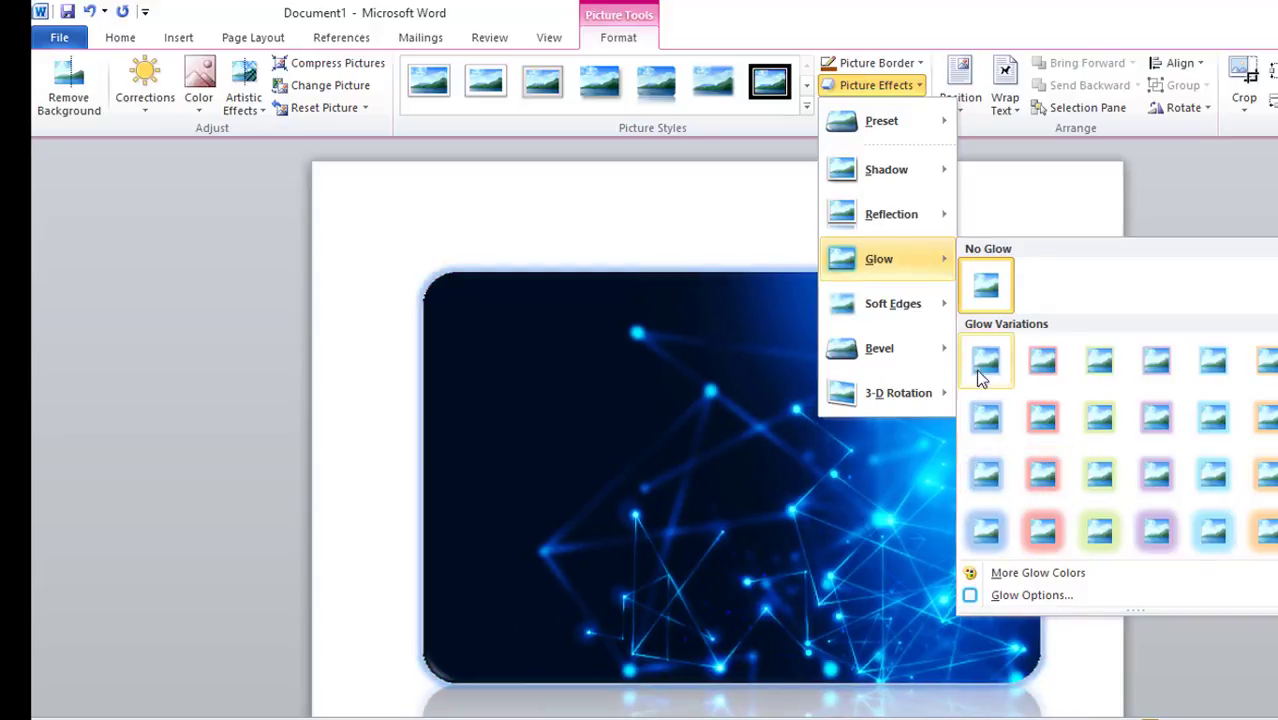
pyautogui.moveTo(889, 213)
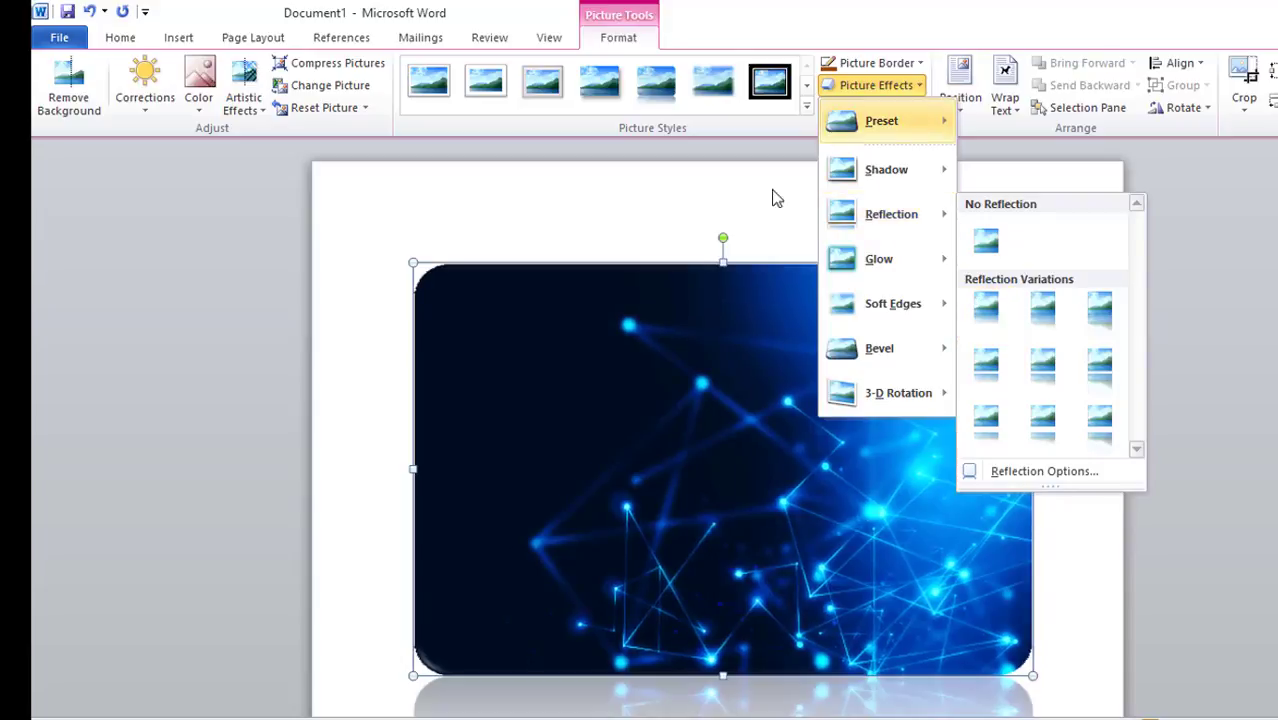
pyautogui.click(742, 192)
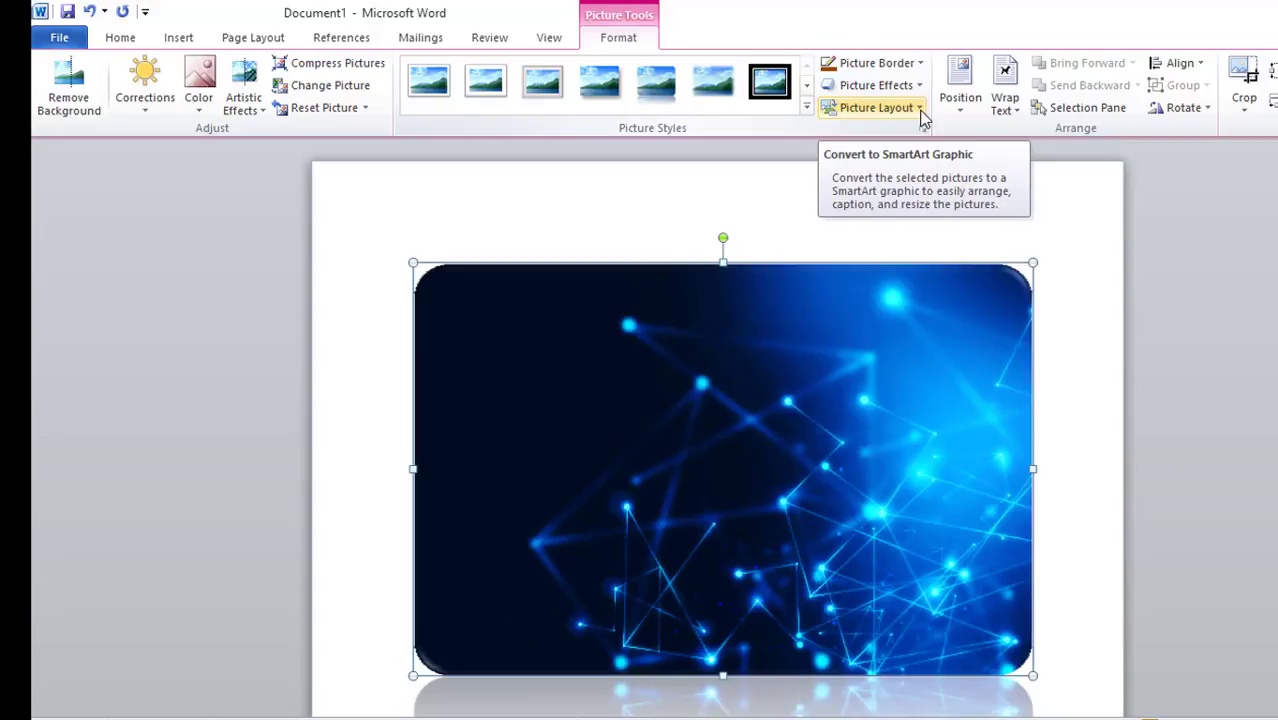
# Convert the picture to a circular picture-layout SmartArt graphic and enter image as its text
pyautogui.click(920, 110)
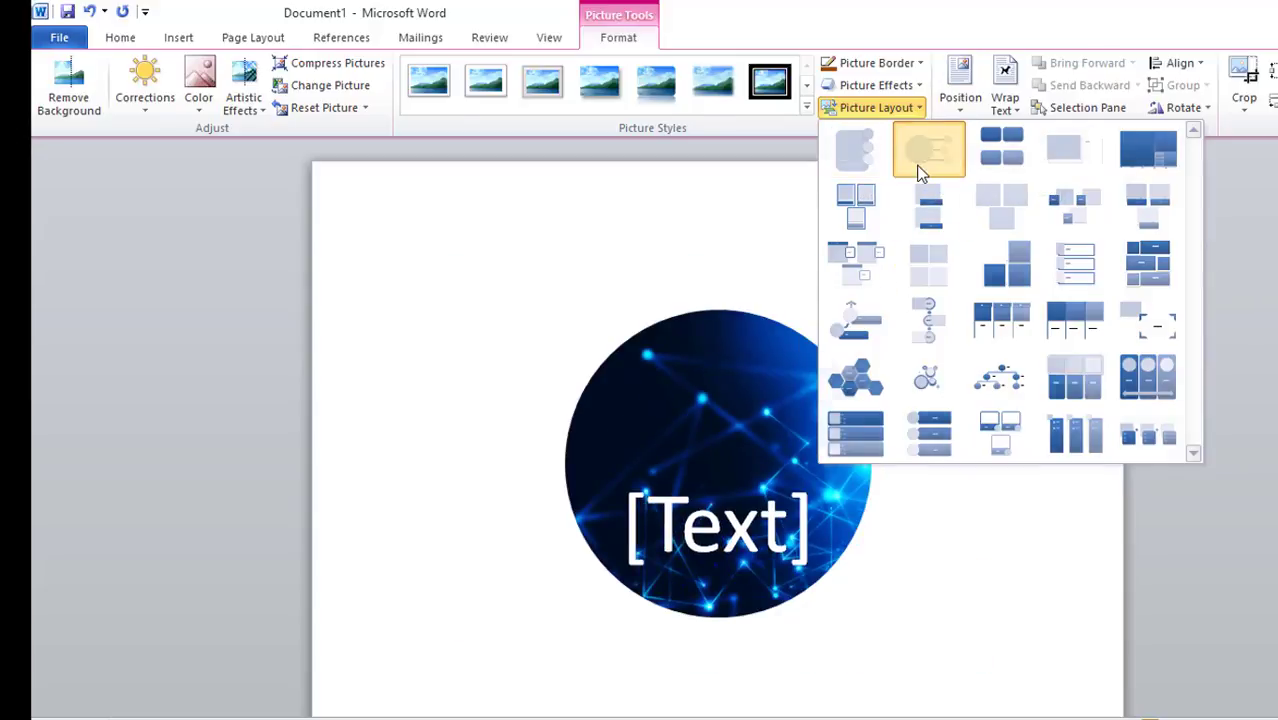
pyautogui.click(921, 168)
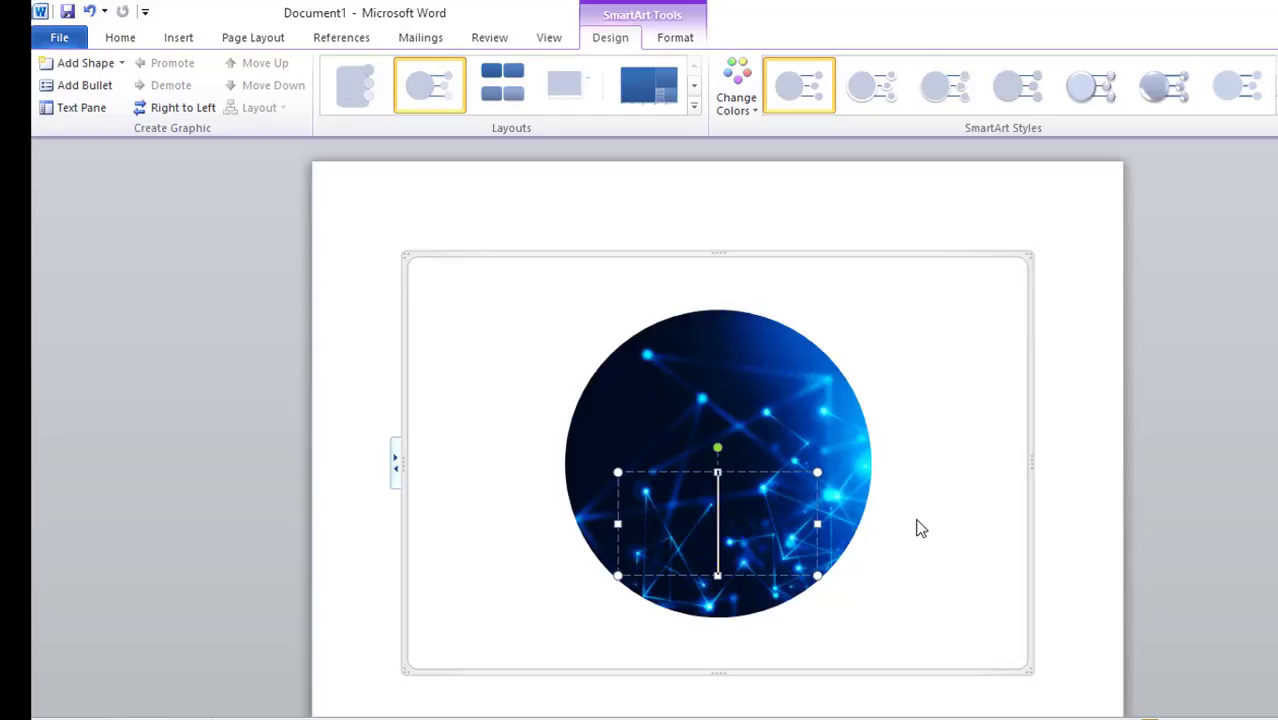
pyautogui.write('im')
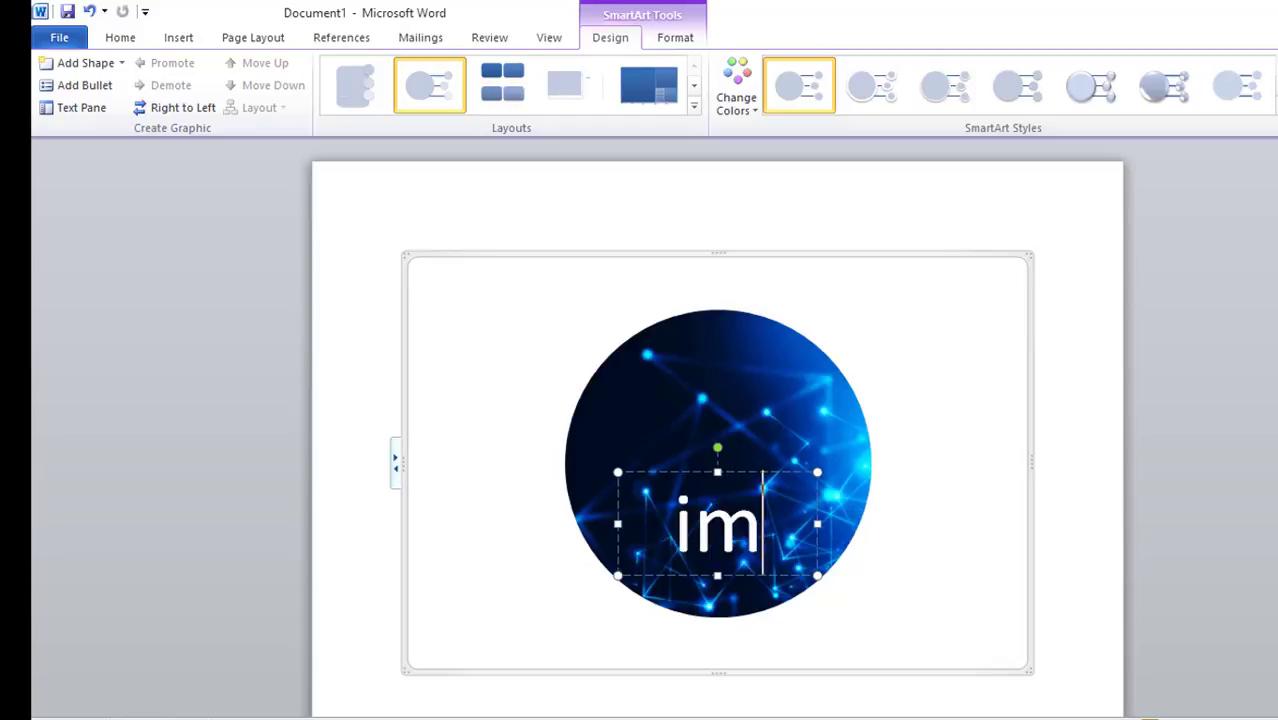
pyautogui.write('age')
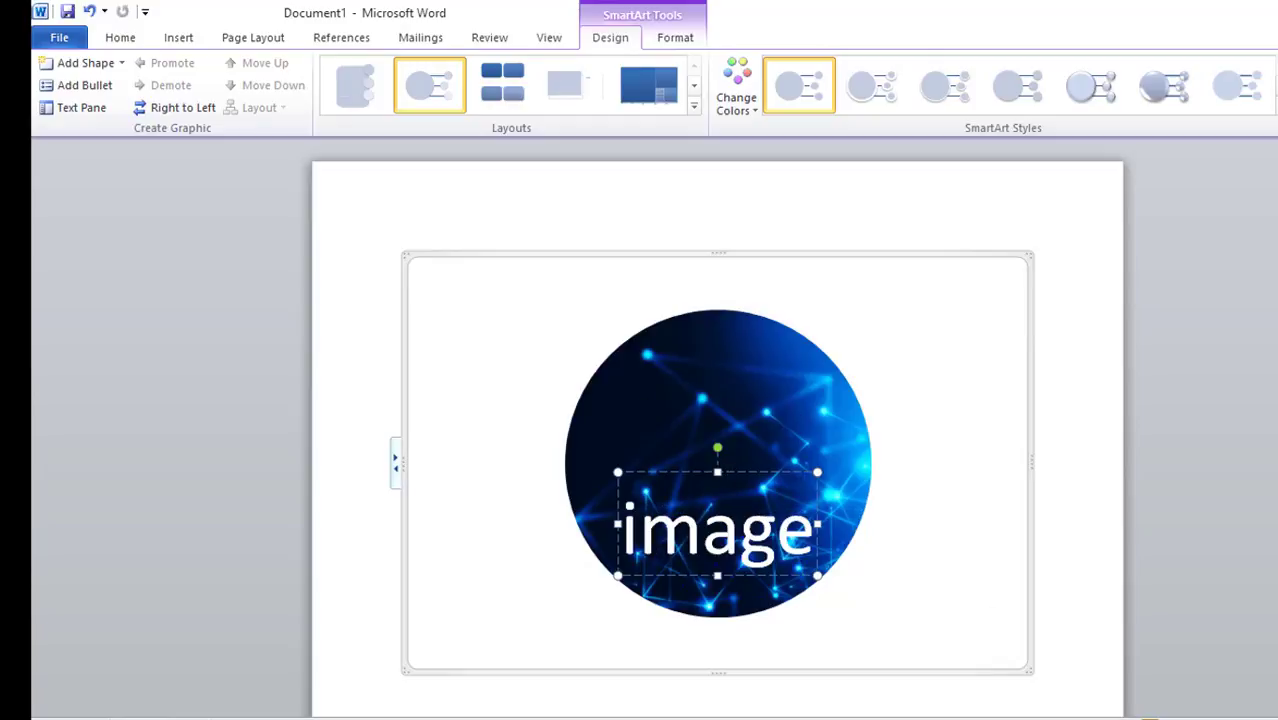
# Undo the typed text and the SmartArt conversion
pyautogui.click(1076, 391)
pyautogui.hotkey('ctrl', 'z')
pyautogui.hotkey('ctrl', 'z')
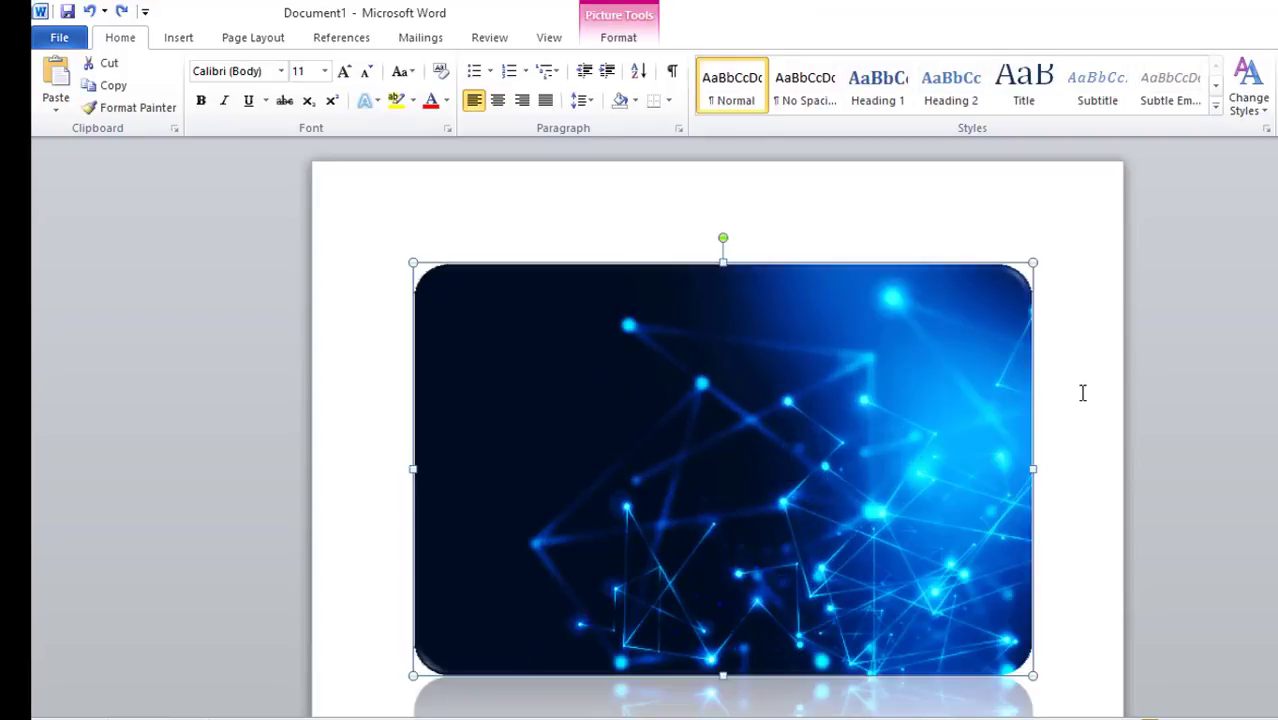
# Try positioning the picture at bottom left with square text wrapping, then in line with text
pyautogui.click(1082, 393)
pyautogui.scroll(-2, 1082, 393)
pyautogui.click(529, 275)
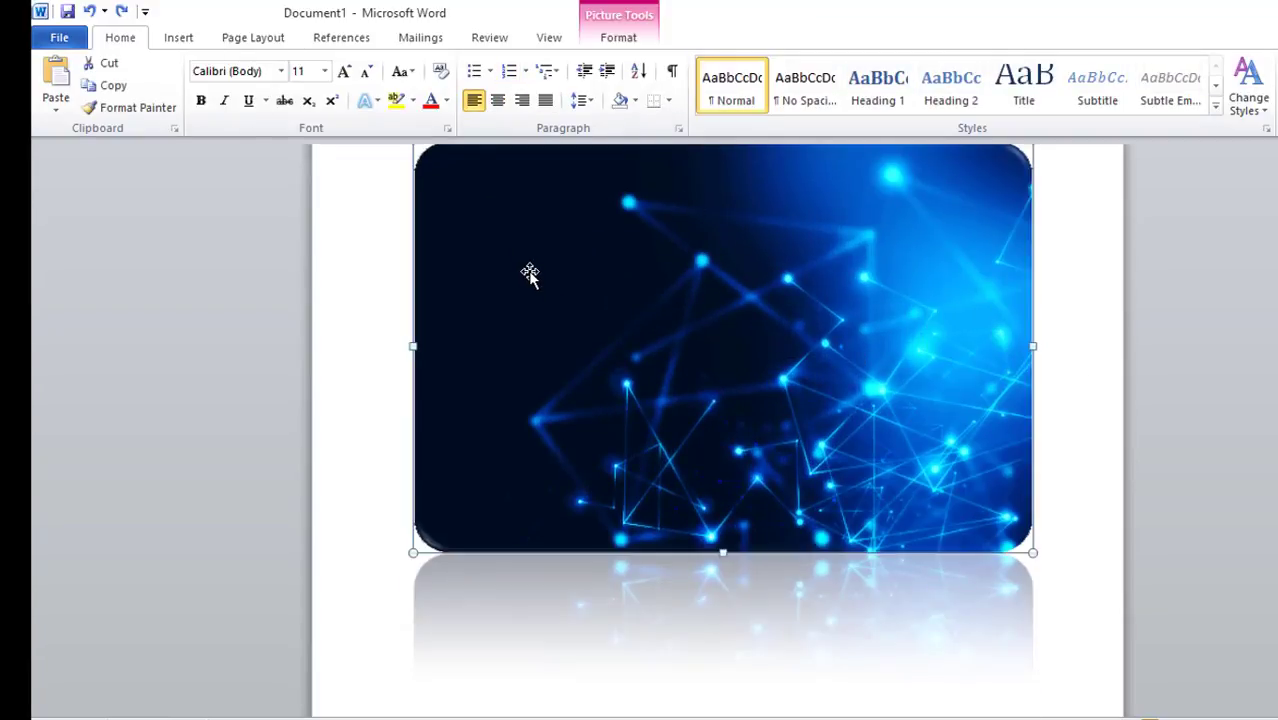
pyautogui.click(618, 40)
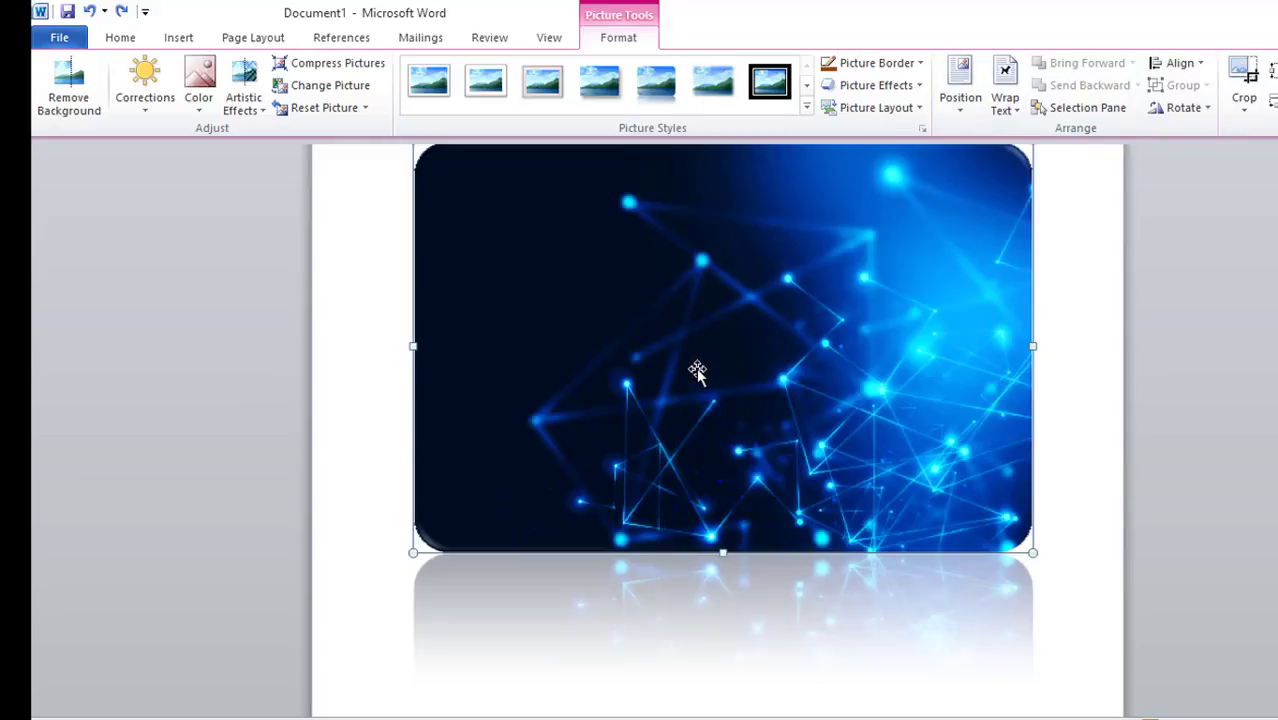
pyautogui.scroll(2, 756, 442)
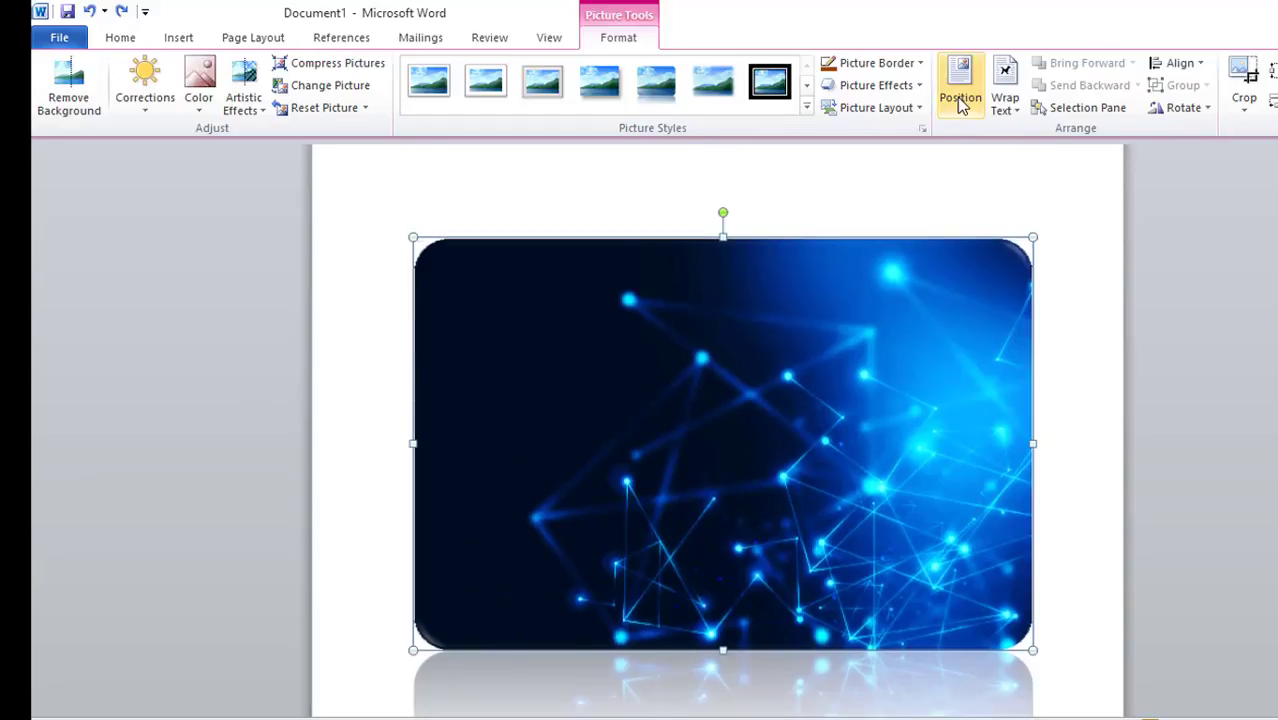
pyautogui.click(960, 98)
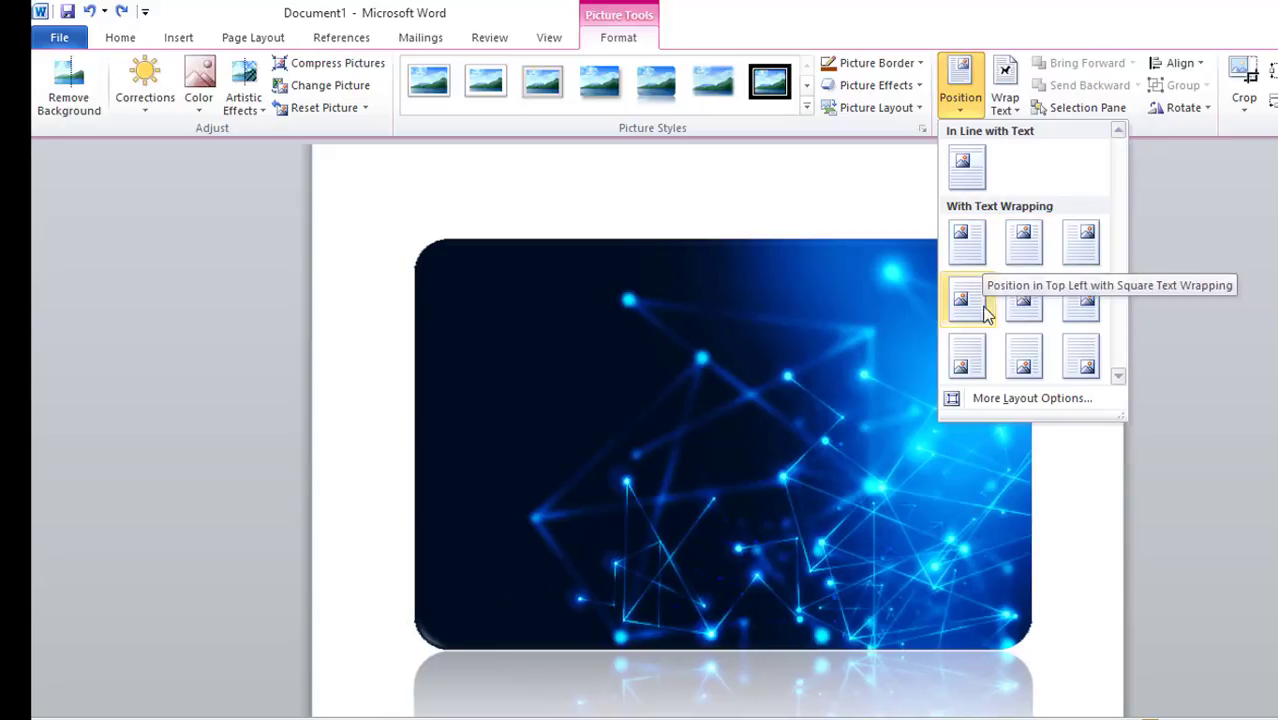
pyautogui.click(967, 358)
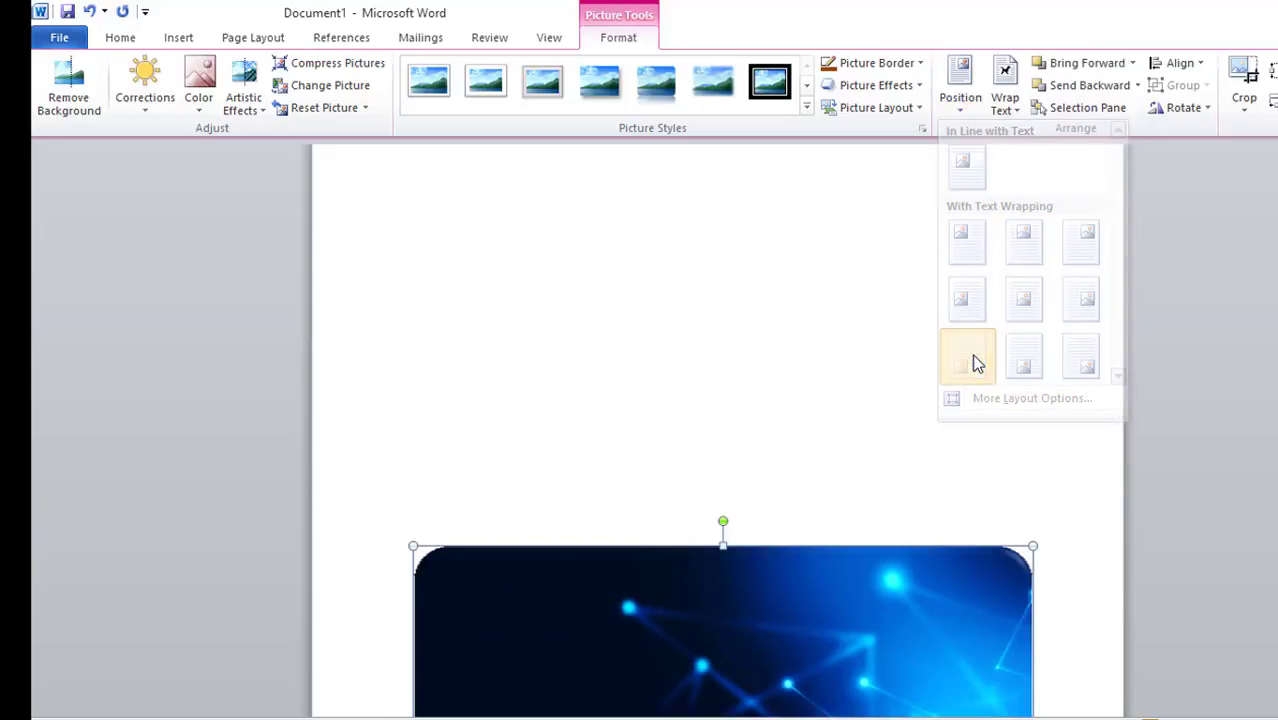
pyautogui.click(960, 80)
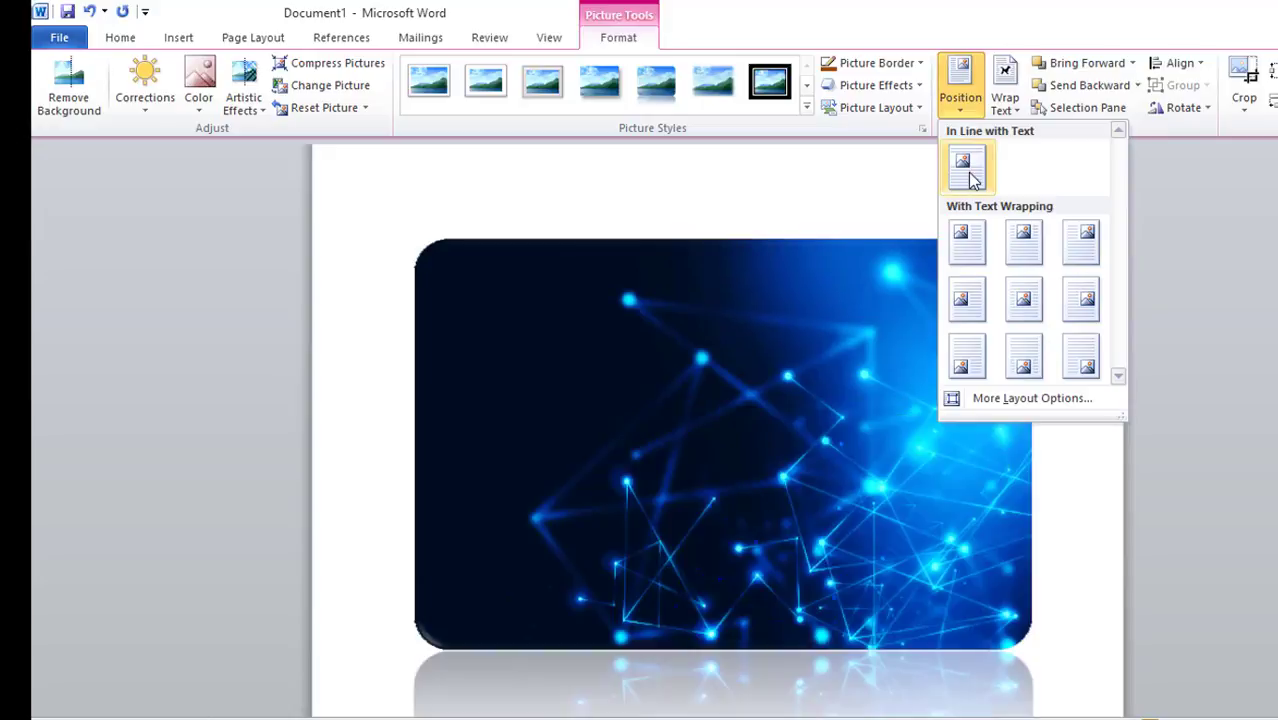
pyautogui.click(971, 178)
# Position the picture in the top right with square text wrapping
pyautogui.click(966, 95)
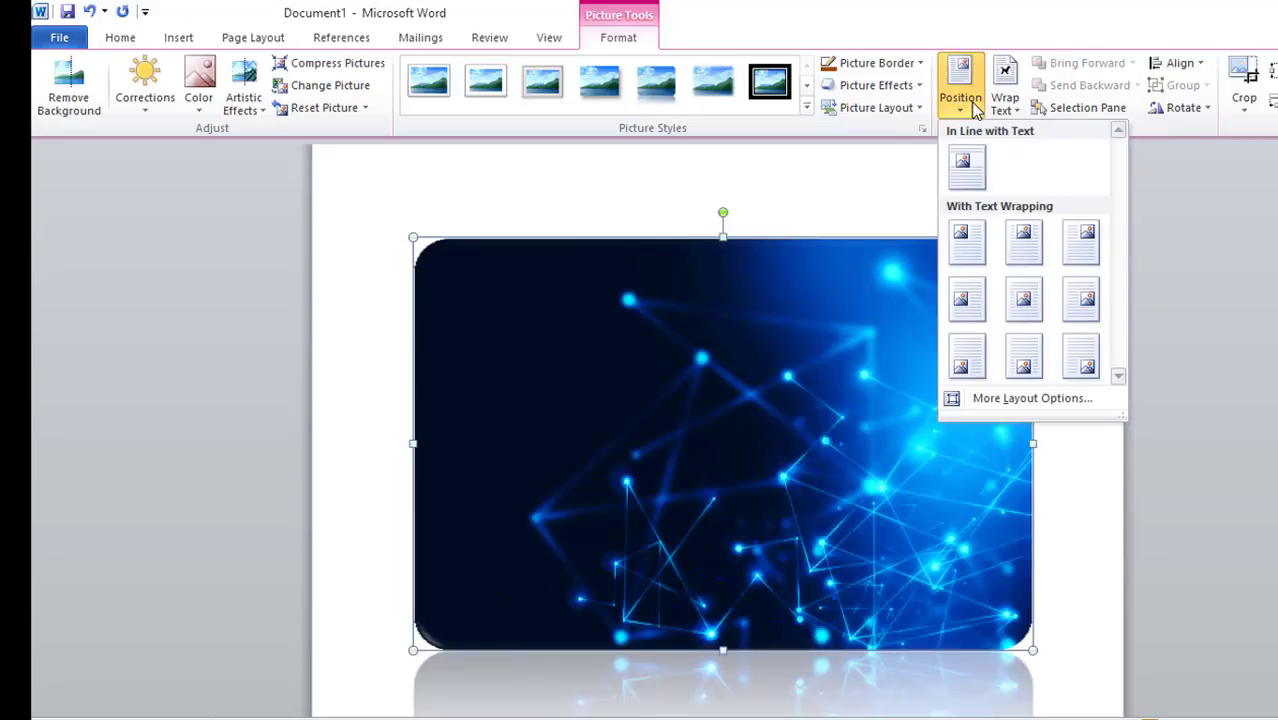
pyautogui.click(1080, 263)
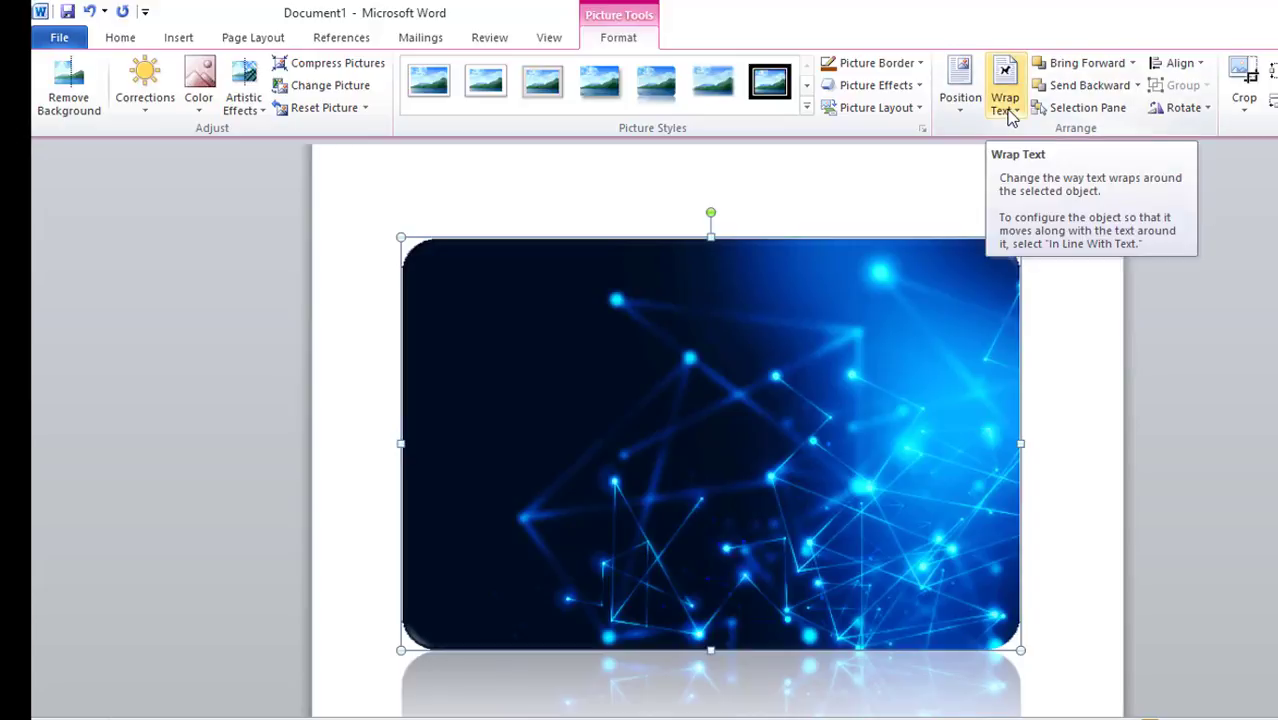
pyautogui.scroll(1, 994, 213)
pyautogui.click(434, 226)
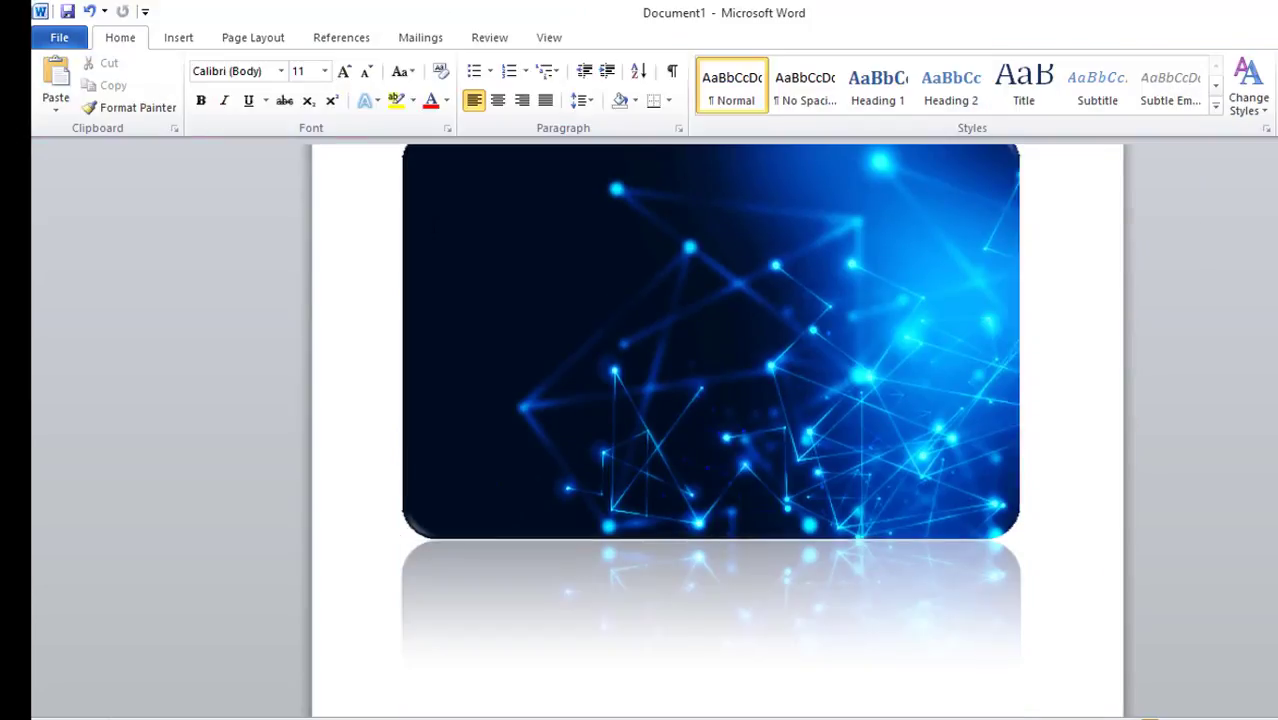
# Open the header area and generate sample paragraphs with =rand()
pyautogui.scroll(3, 596, 357)
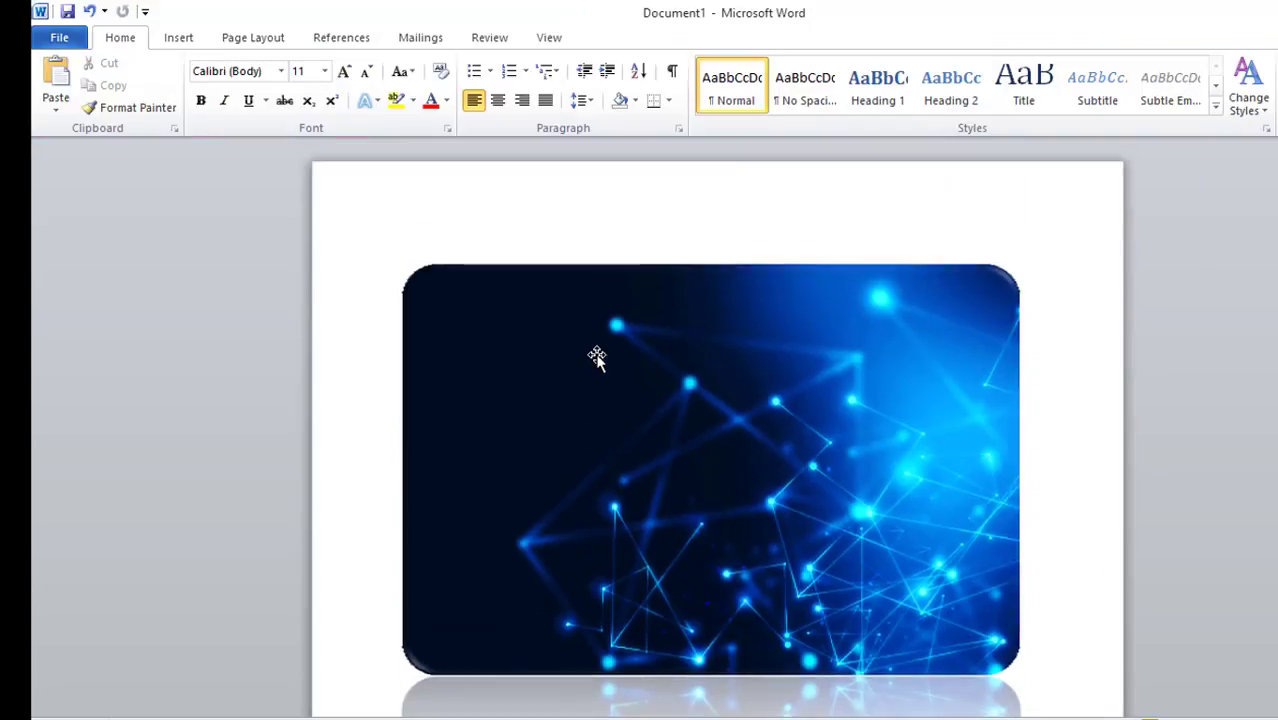
pyautogui.doubleClick(468, 205)
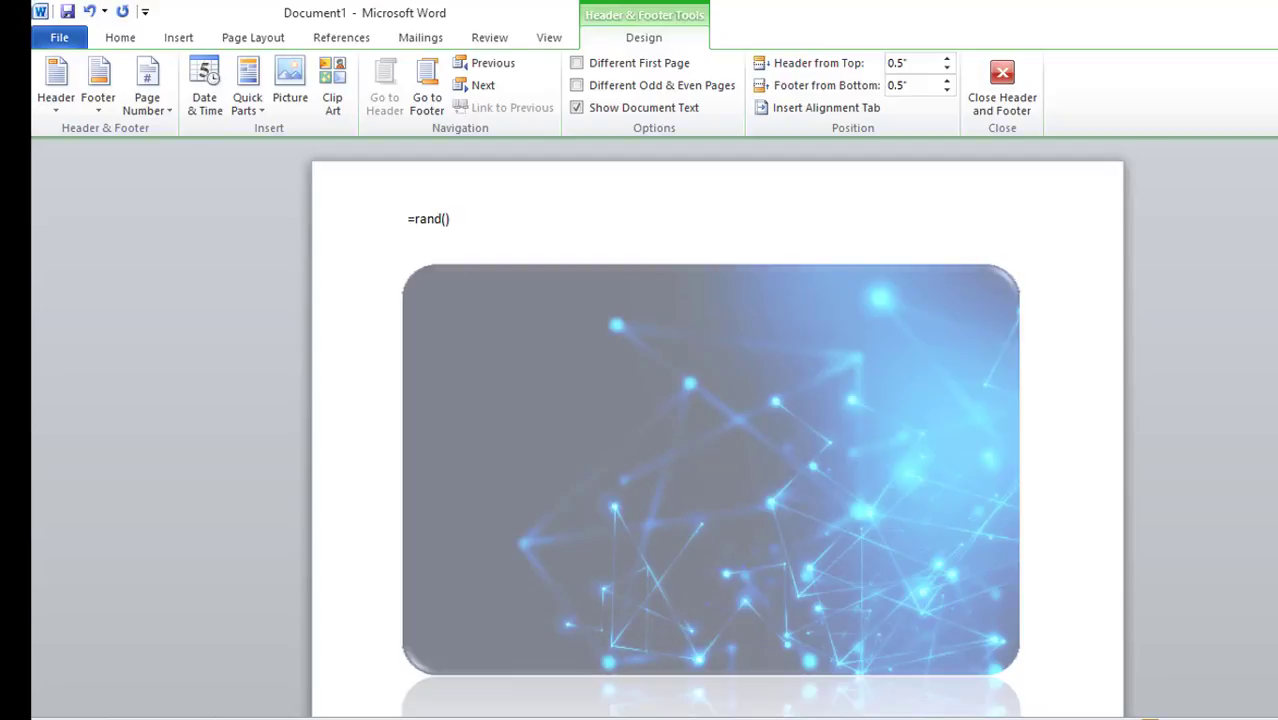
pyautogui.write('=rand()')
pyautogui.press('Return')
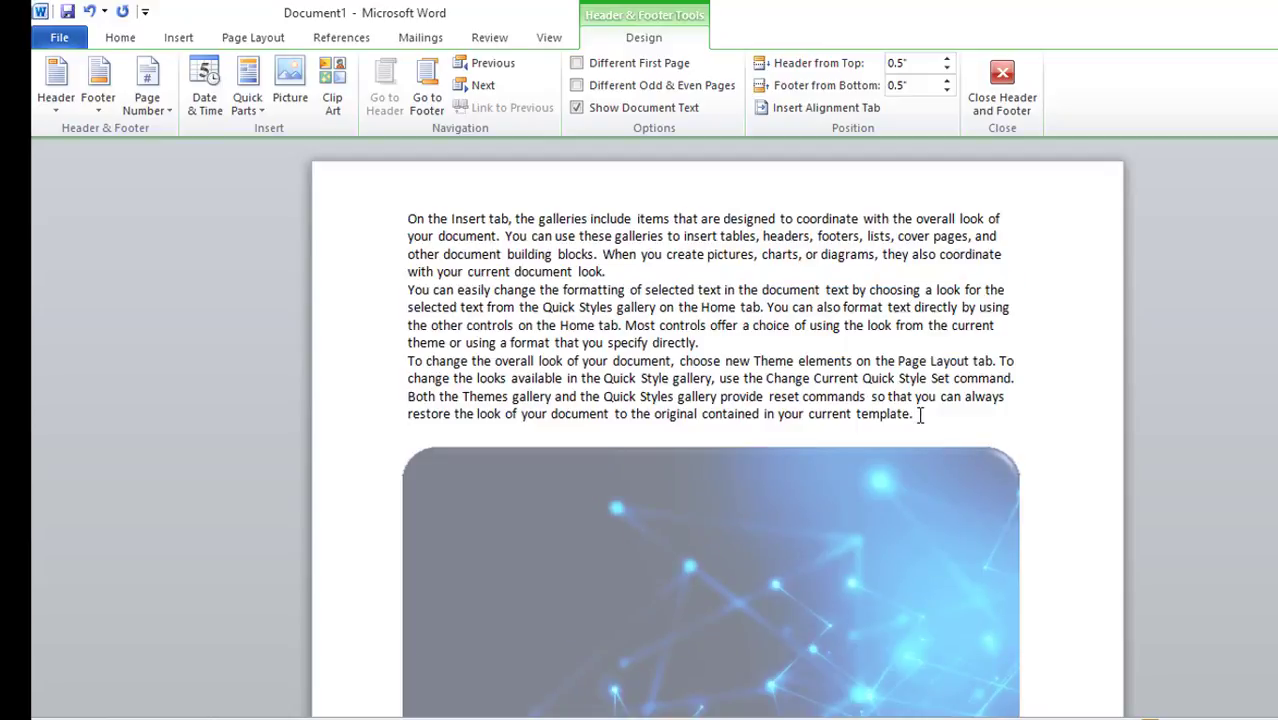
# Delete the text from "Theme or using a format" through "reset commands"
pyautogui.scroll(-2, 847, 462)
pyautogui.scroll(-4, 847, 462)
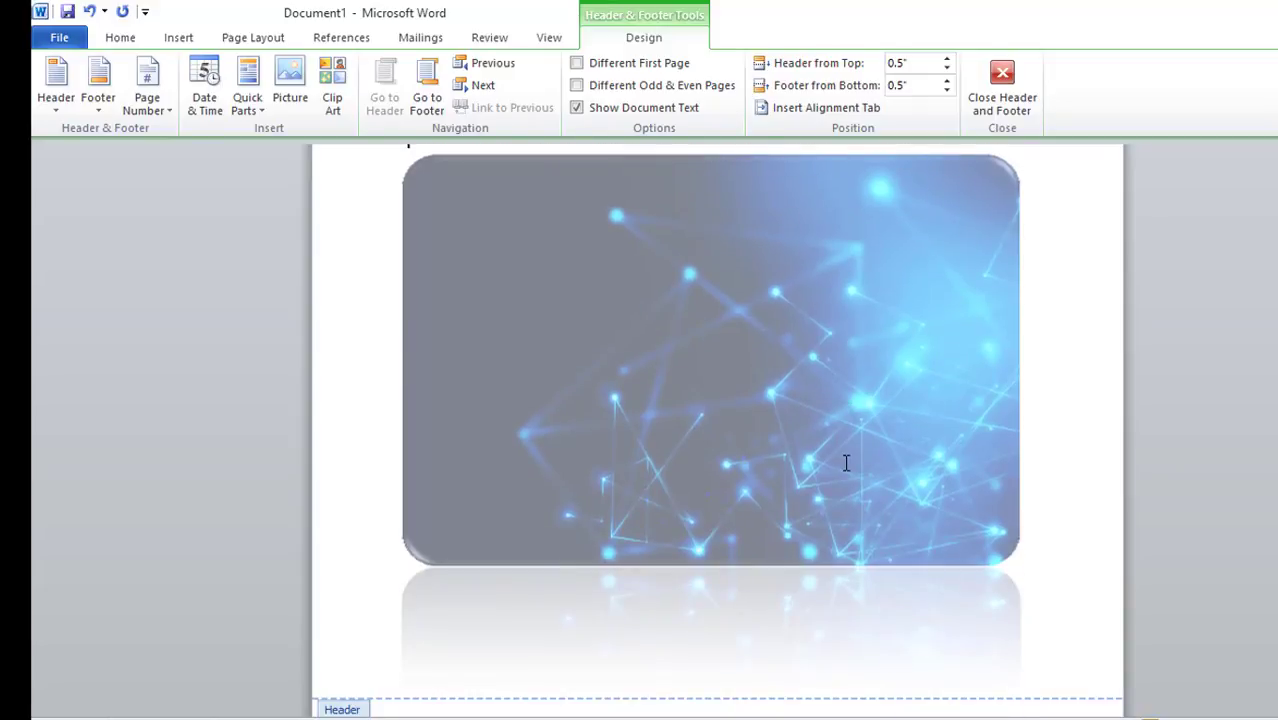
pyautogui.scroll(1, 499, 380)
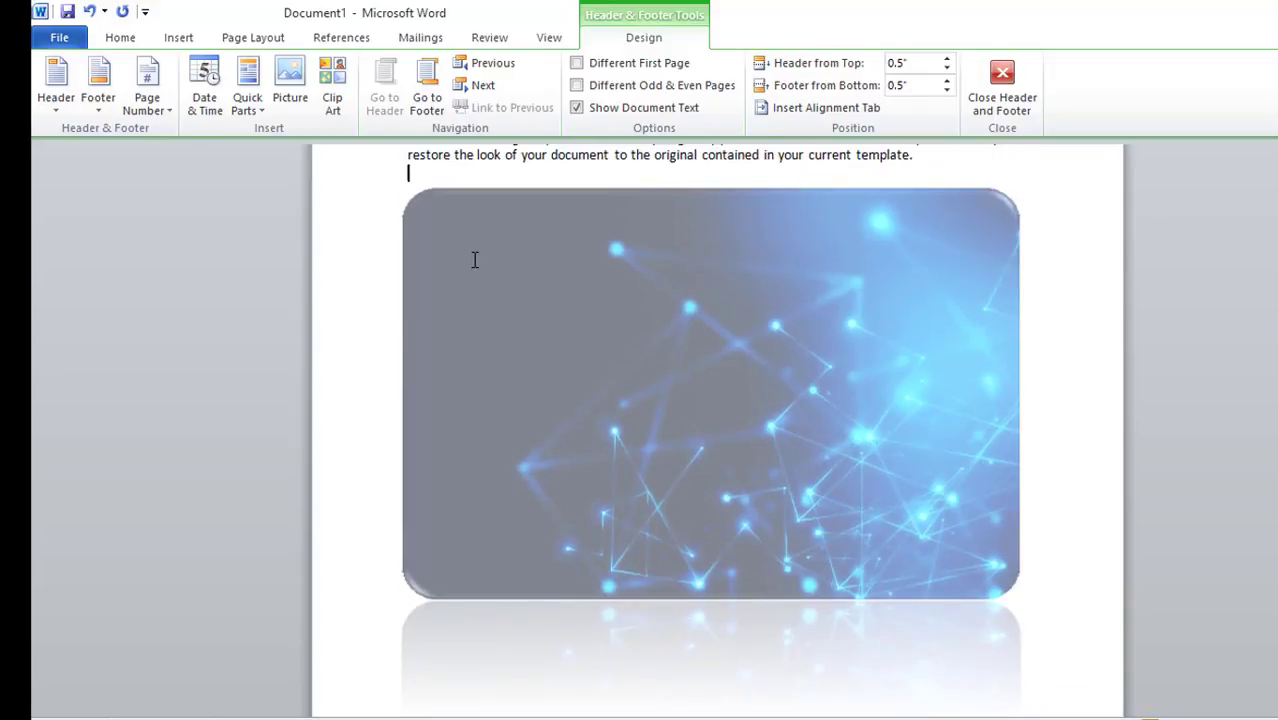
pyautogui.scroll(4, 475, 235)
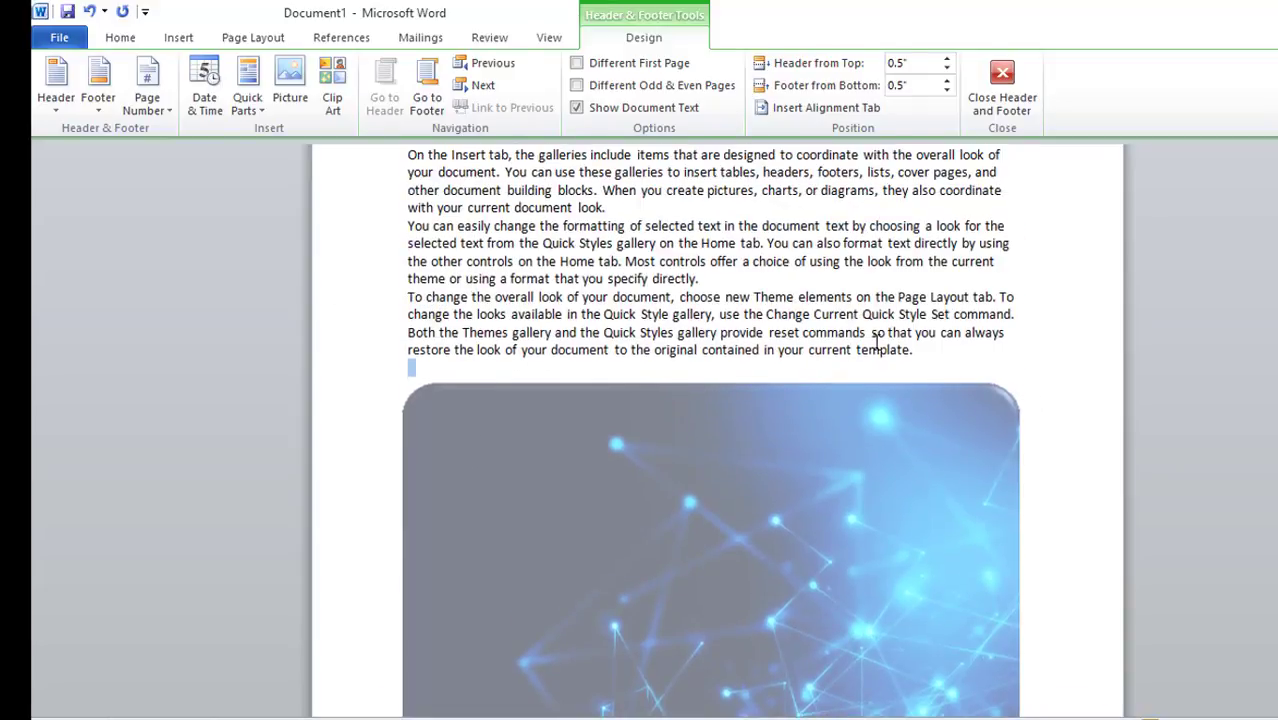
pyautogui.moveTo(870, 332); pyautogui.dragTo(408, 280)
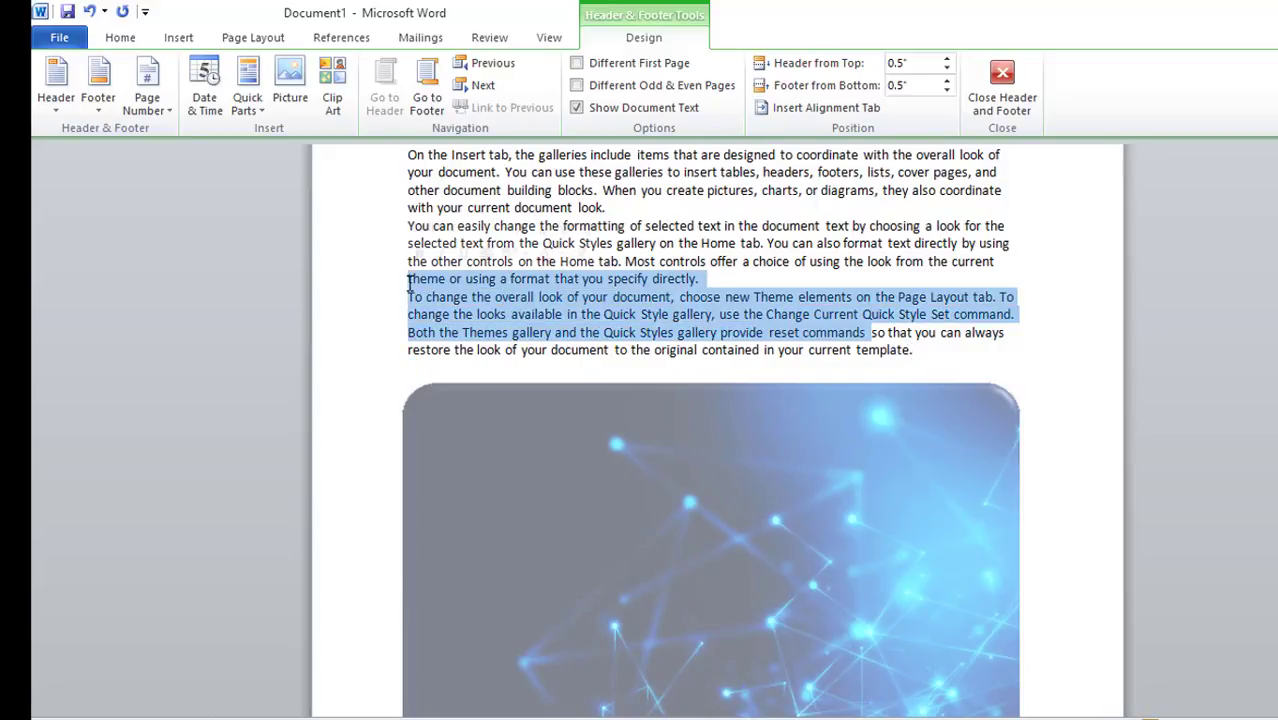
pyautogui.press('Delete')
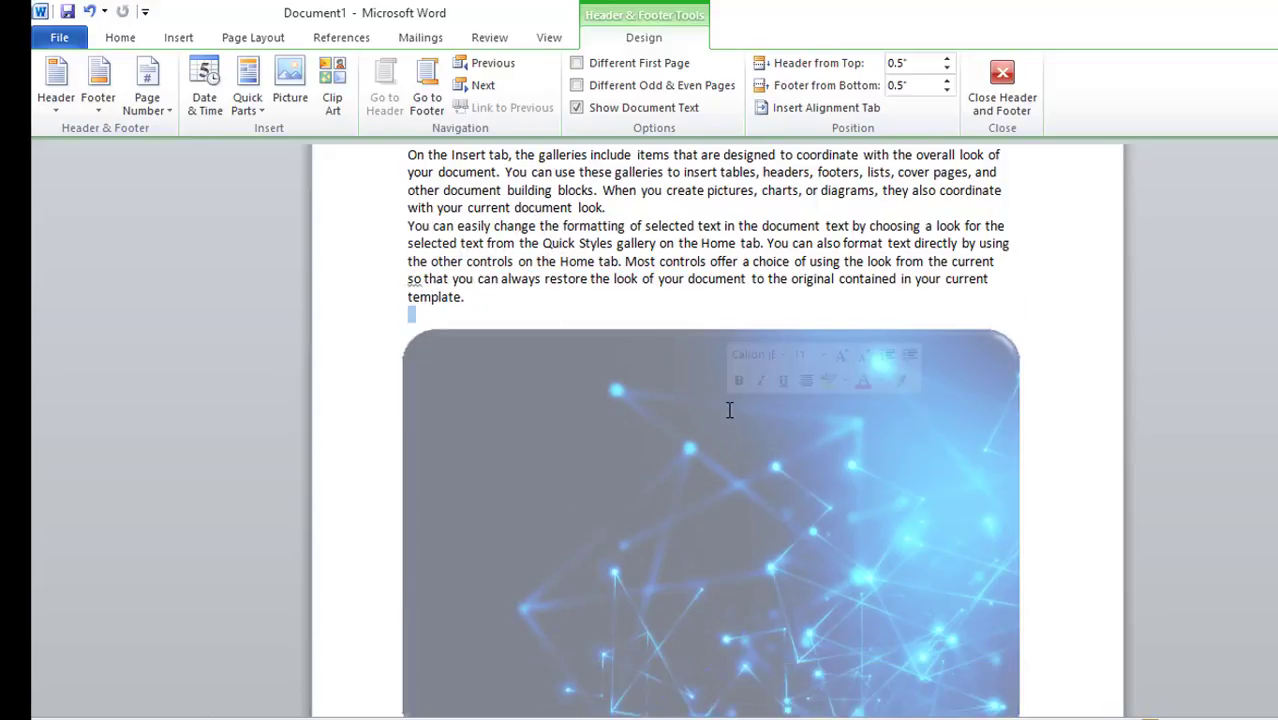
# Return to the document body and select the picture among the wrapped text
pyautogui.click(124, 40)
pyautogui.click(535, 40)
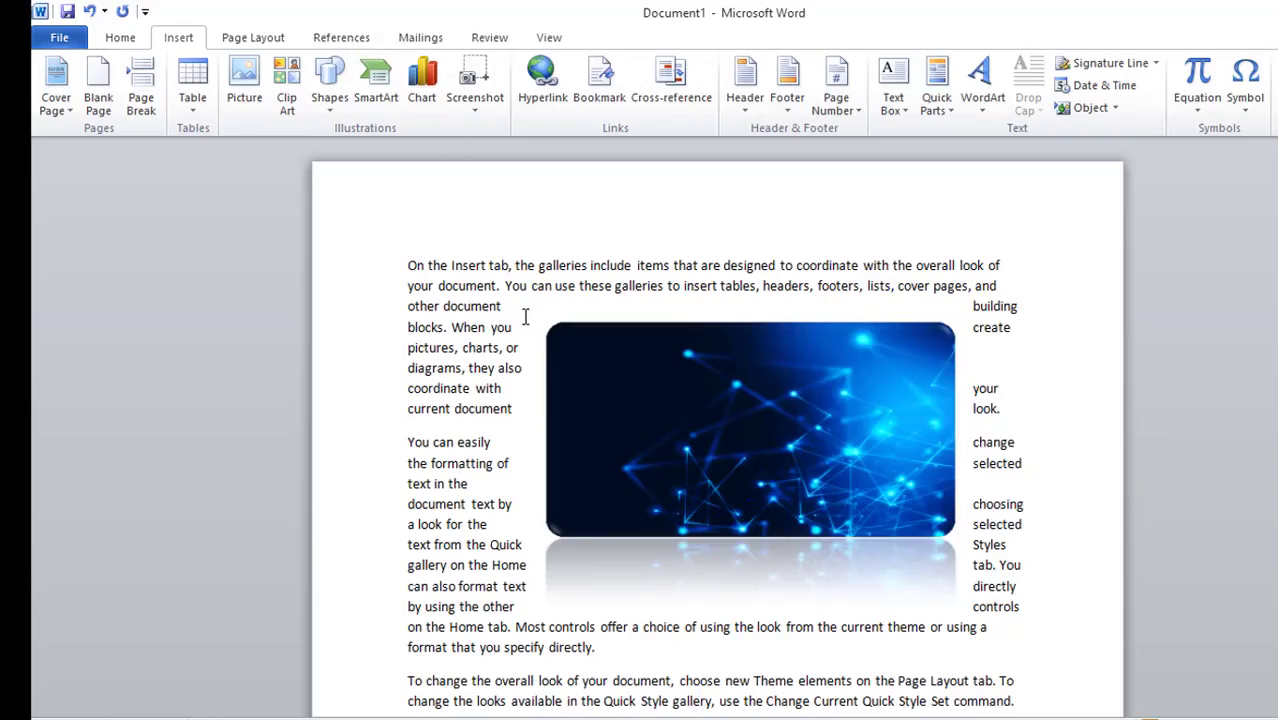
pyautogui.click(861, 478)
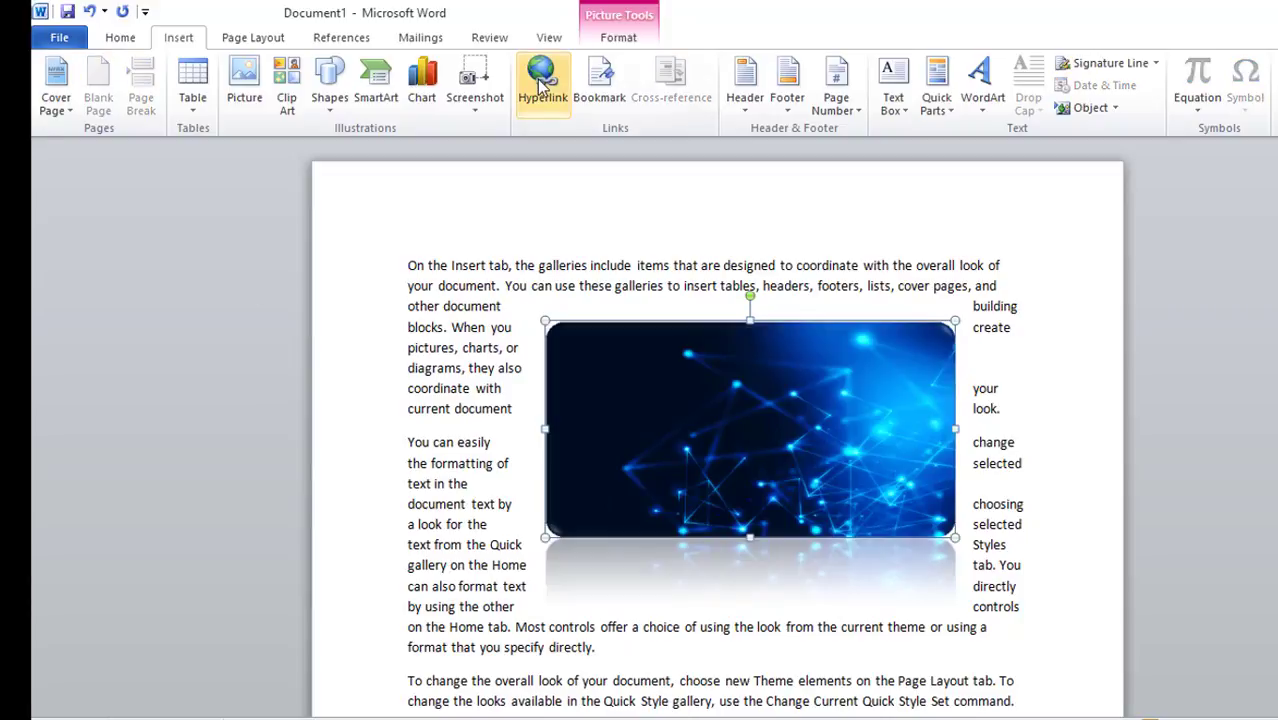
# Set the picture's text wrapping to Behind Text
pyautogui.click(618, 37)
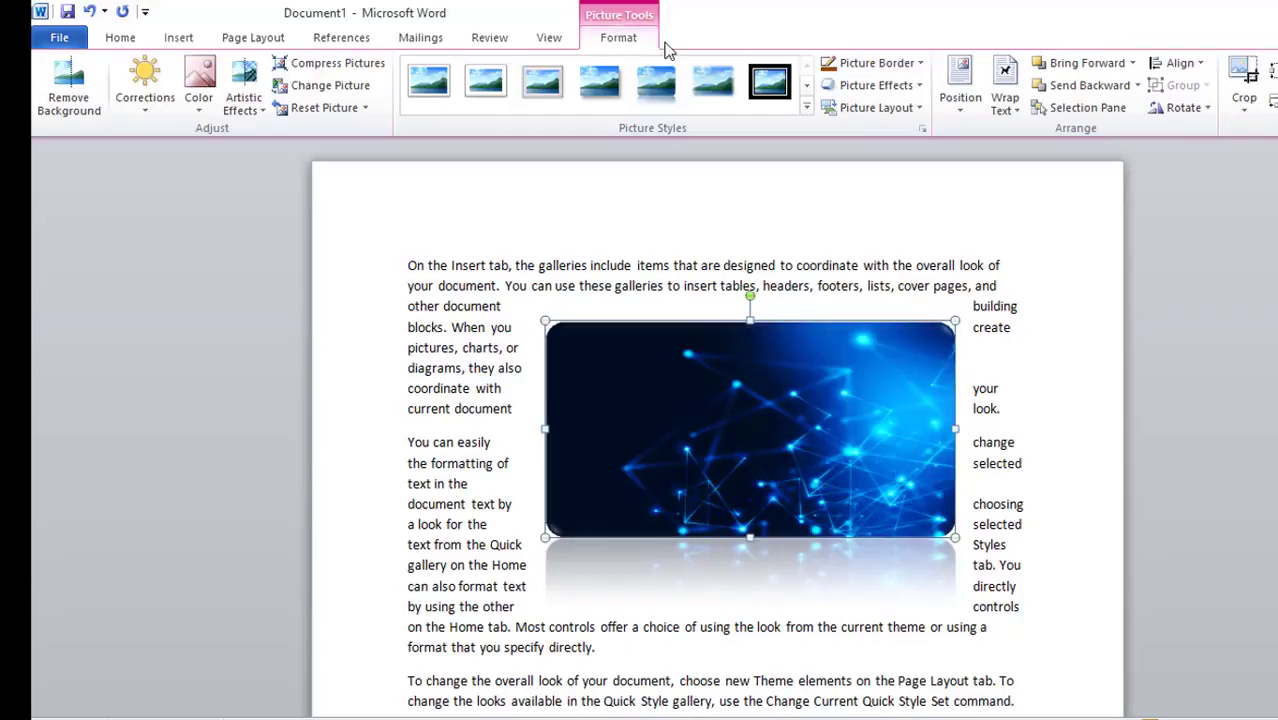
pyautogui.click(1008, 110)
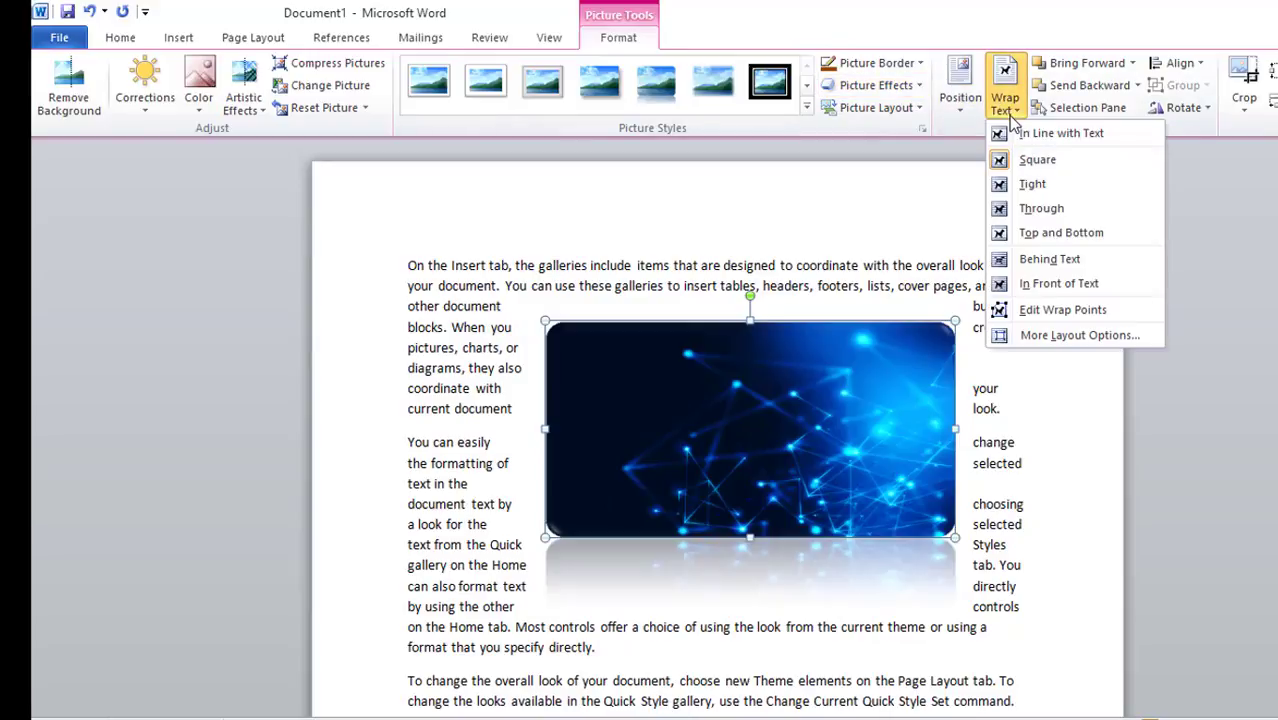
pyautogui.click(1050, 259)
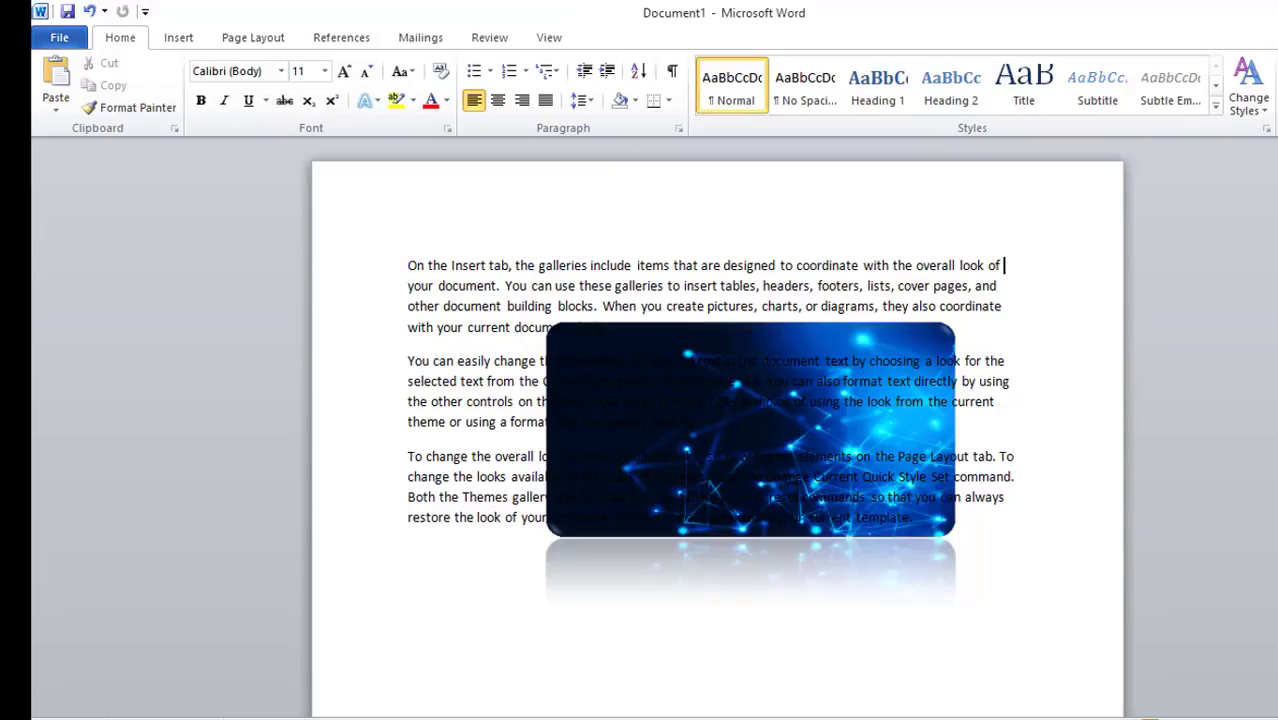
# Highlight the text from "the formatting of selected text" to the end of the last paragraph in bright green
pyautogui.moveTo(553, 361); pyautogui.dragTo(884, 515)
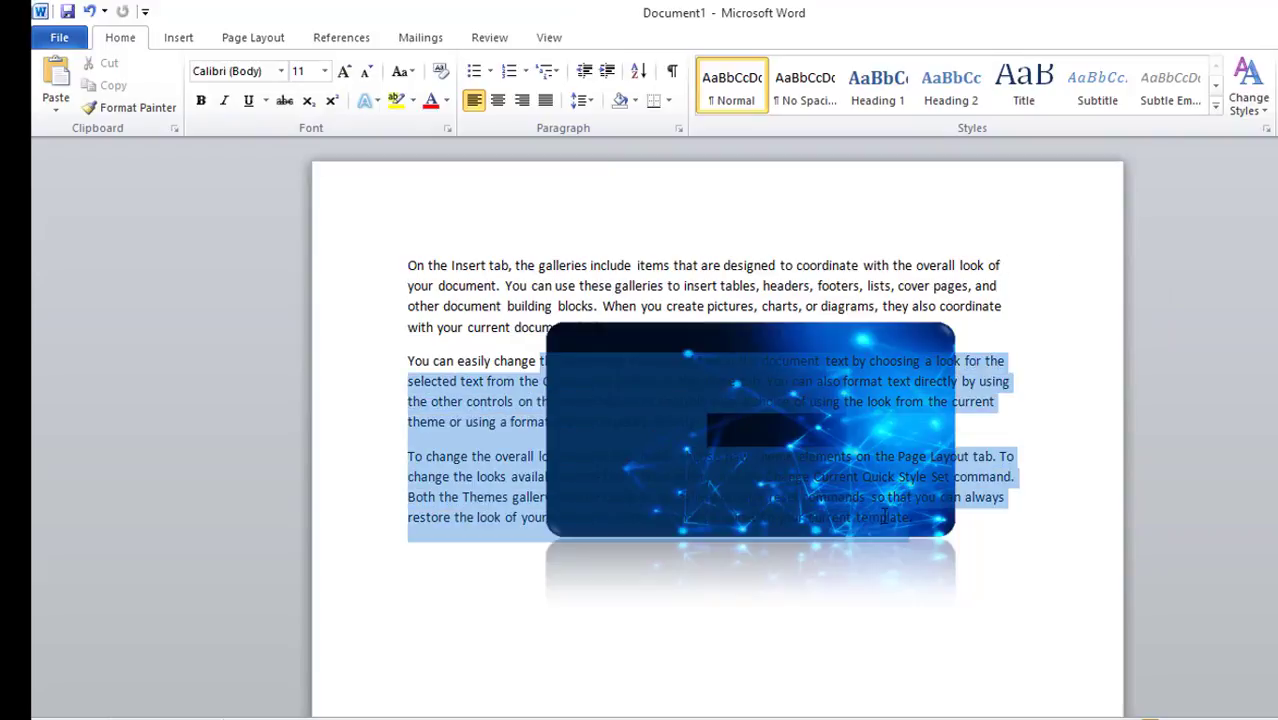
pyautogui.click(412, 101)
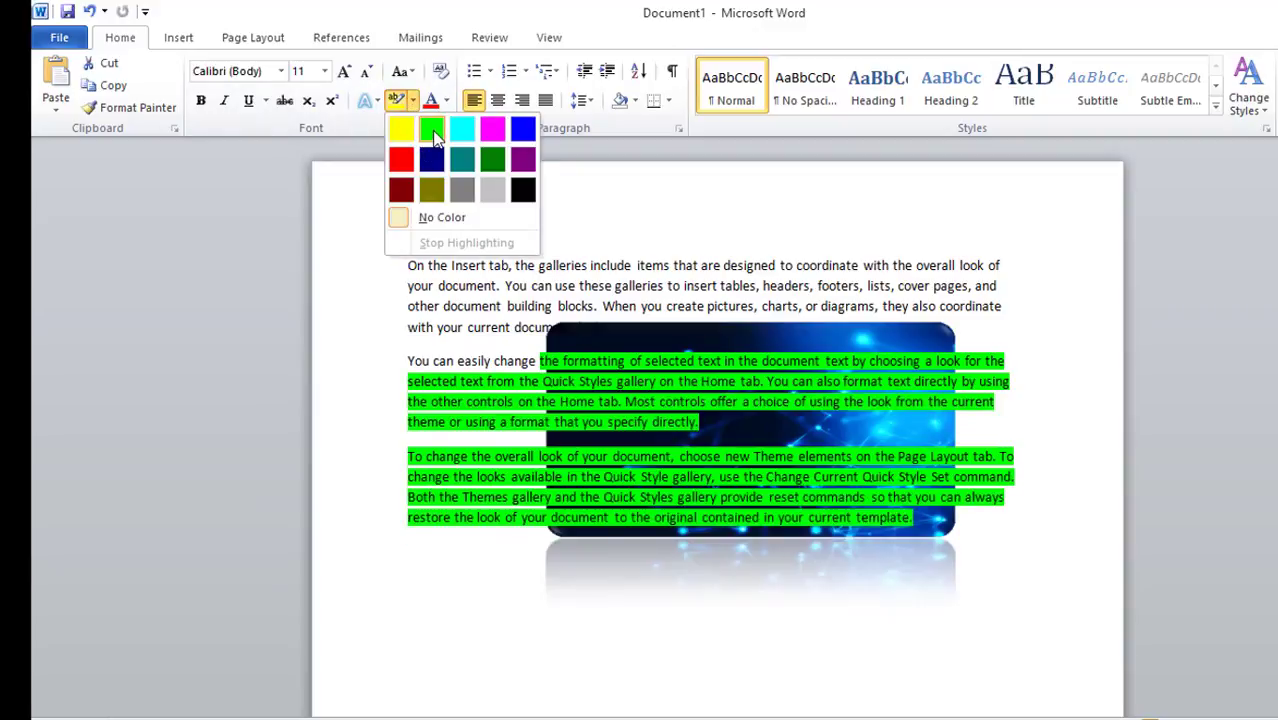
pyautogui.click(432, 130)
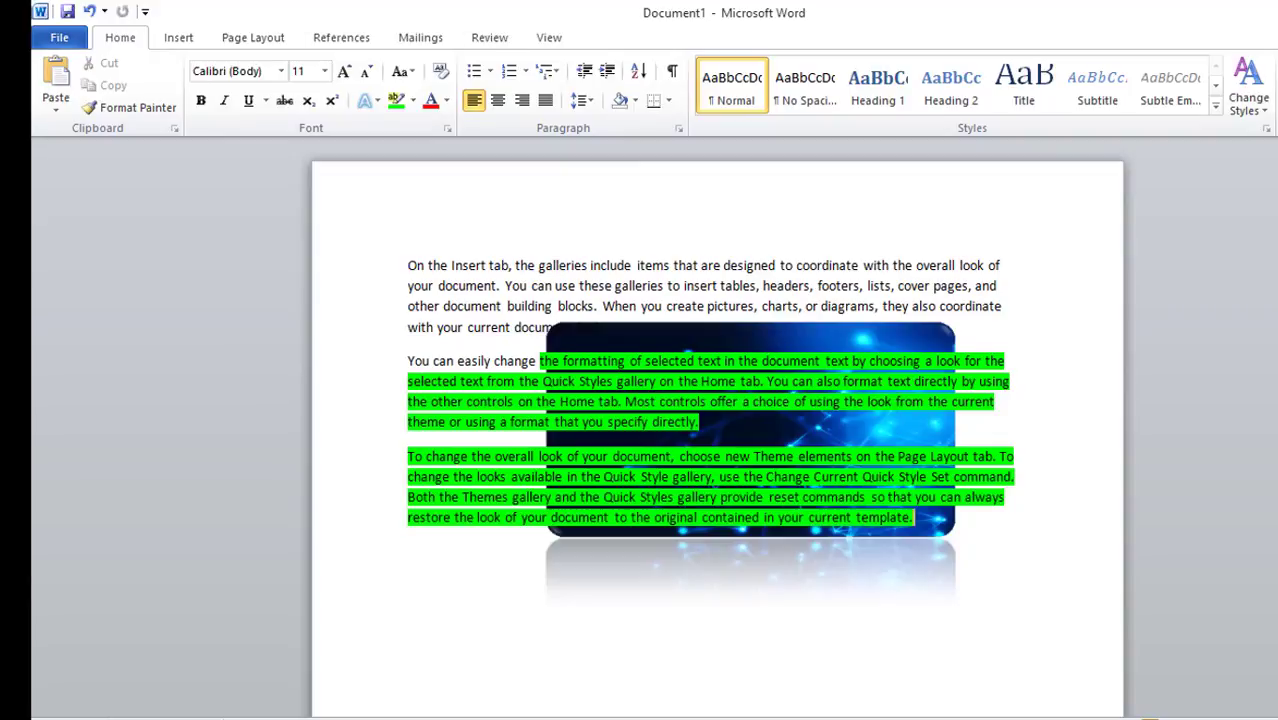
# Select the picture and change its text wrapping to In Front of Text
pyautogui.click(608, 330)
pyautogui.click(612, 40)
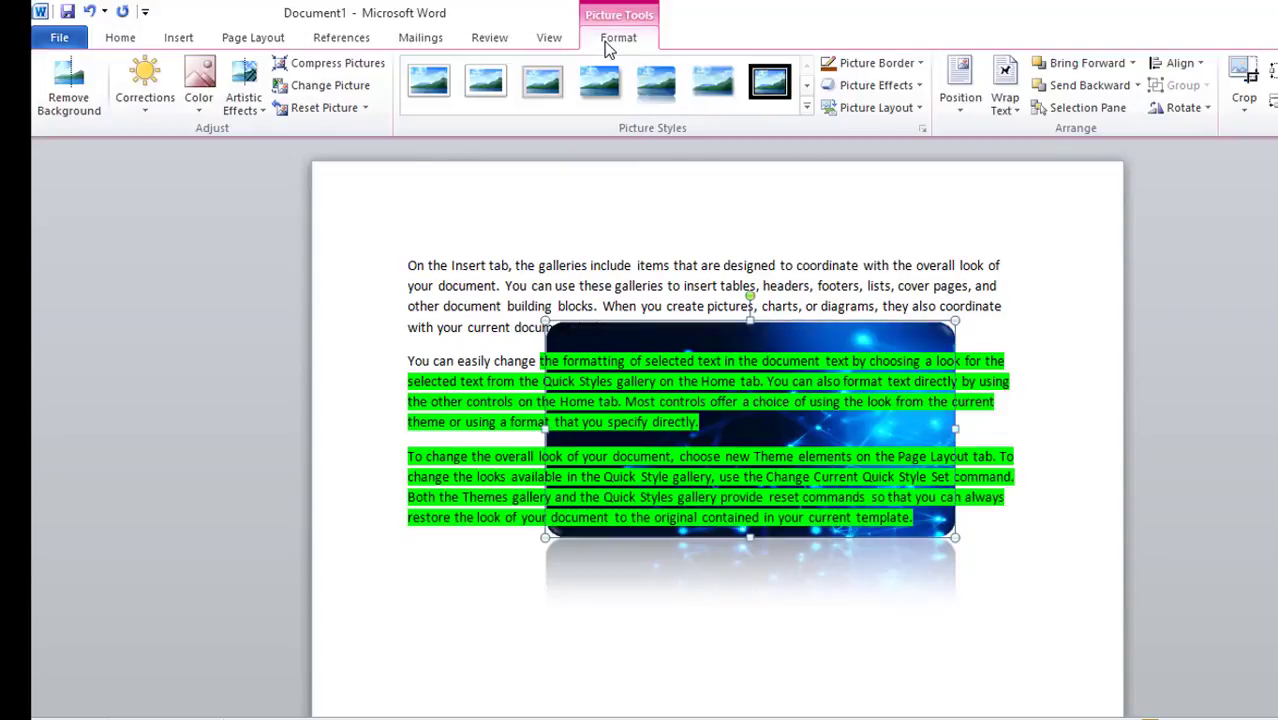
pyautogui.click(1012, 117)
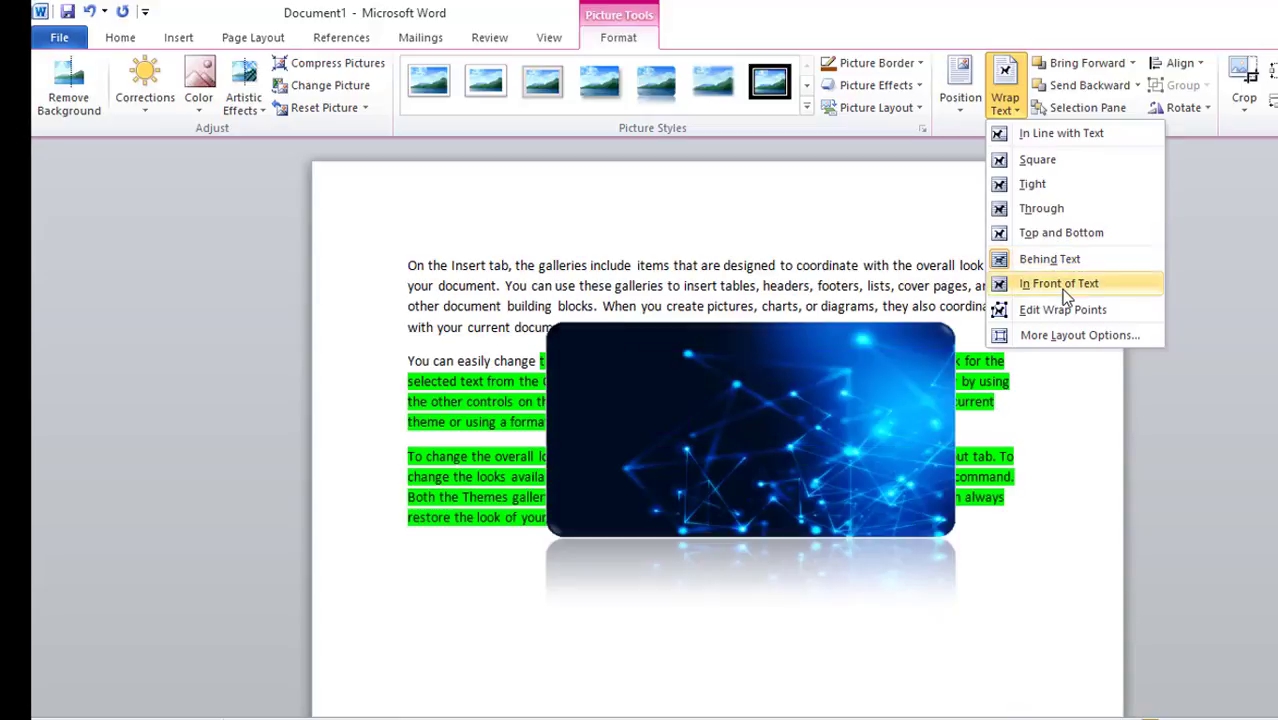
pyautogui.click(1060, 285)
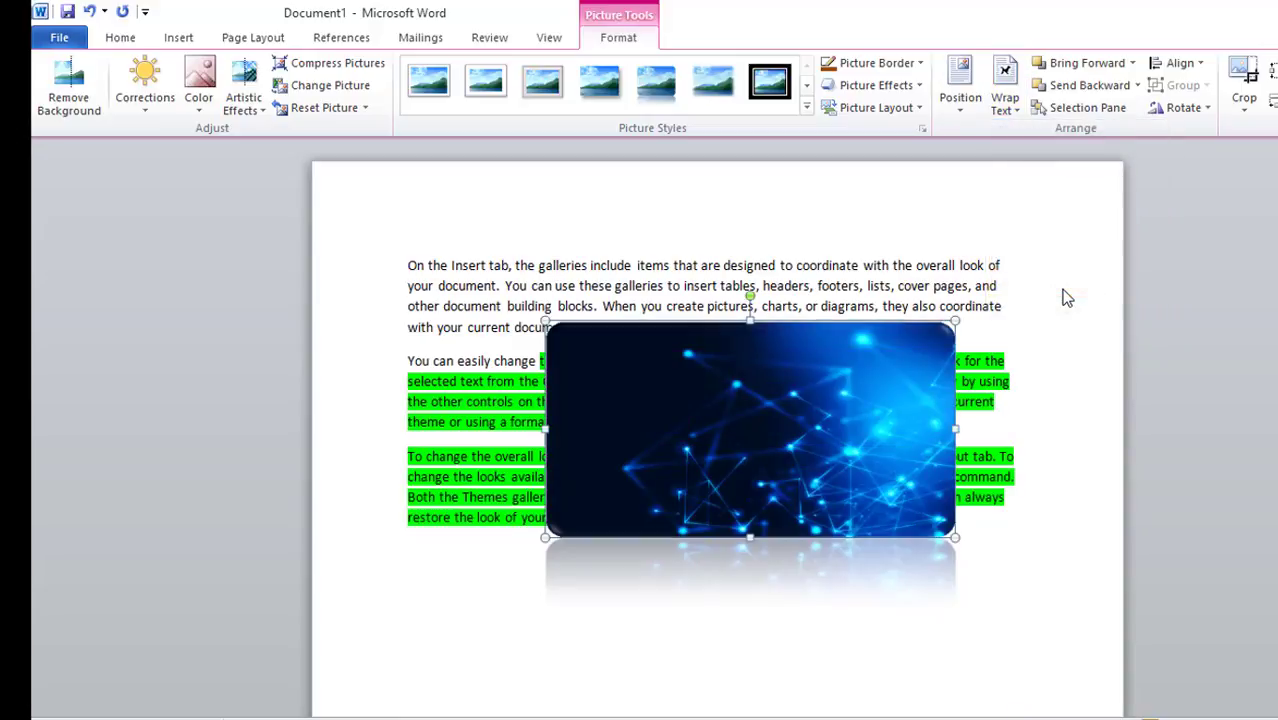
# Edit the picture's wrap points, pulling two corner points in toward the middle of the picture
pyautogui.click(1007, 110)
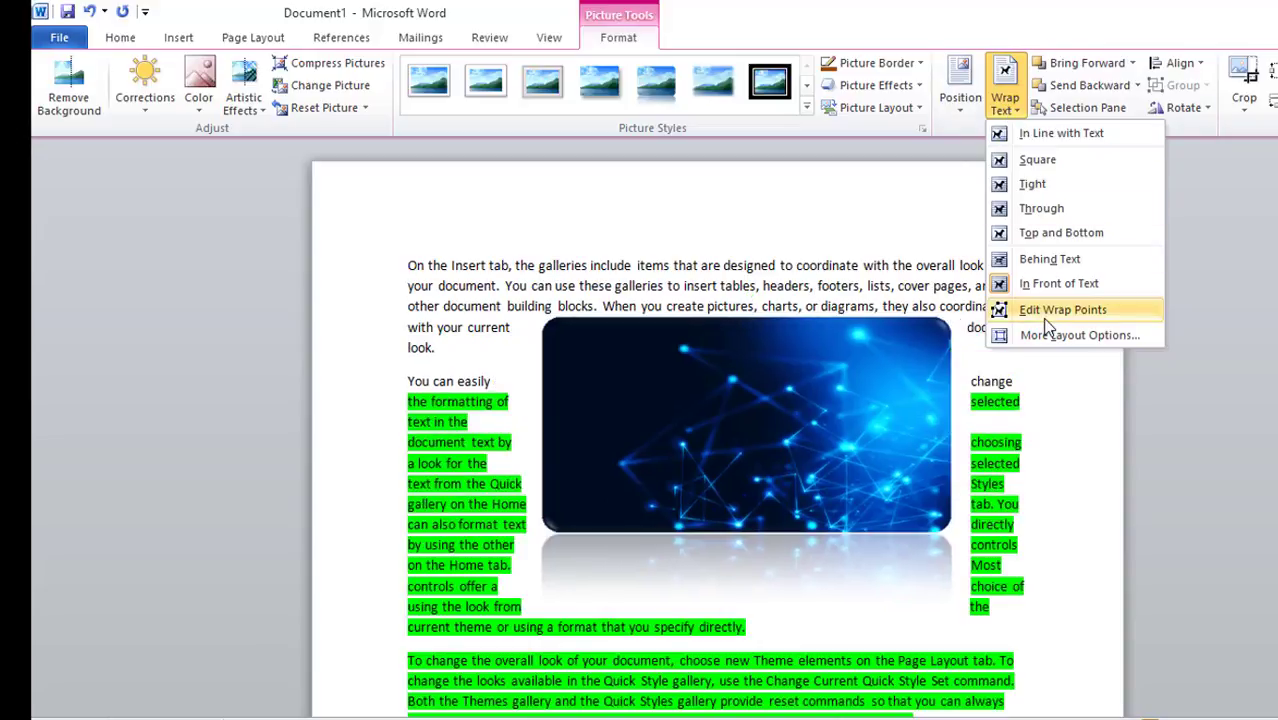
pyautogui.click(1046, 318)
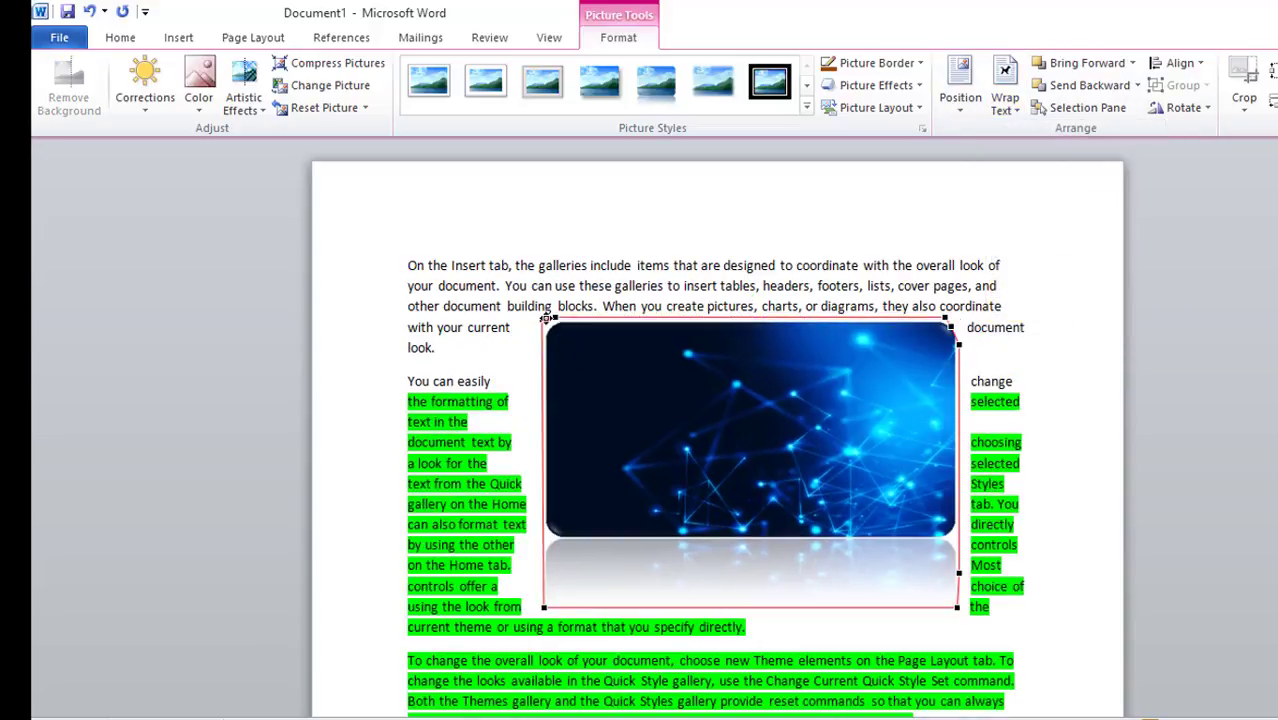
pyautogui.moveTo(546, 318); pyautogui.dragTo(844, 479)
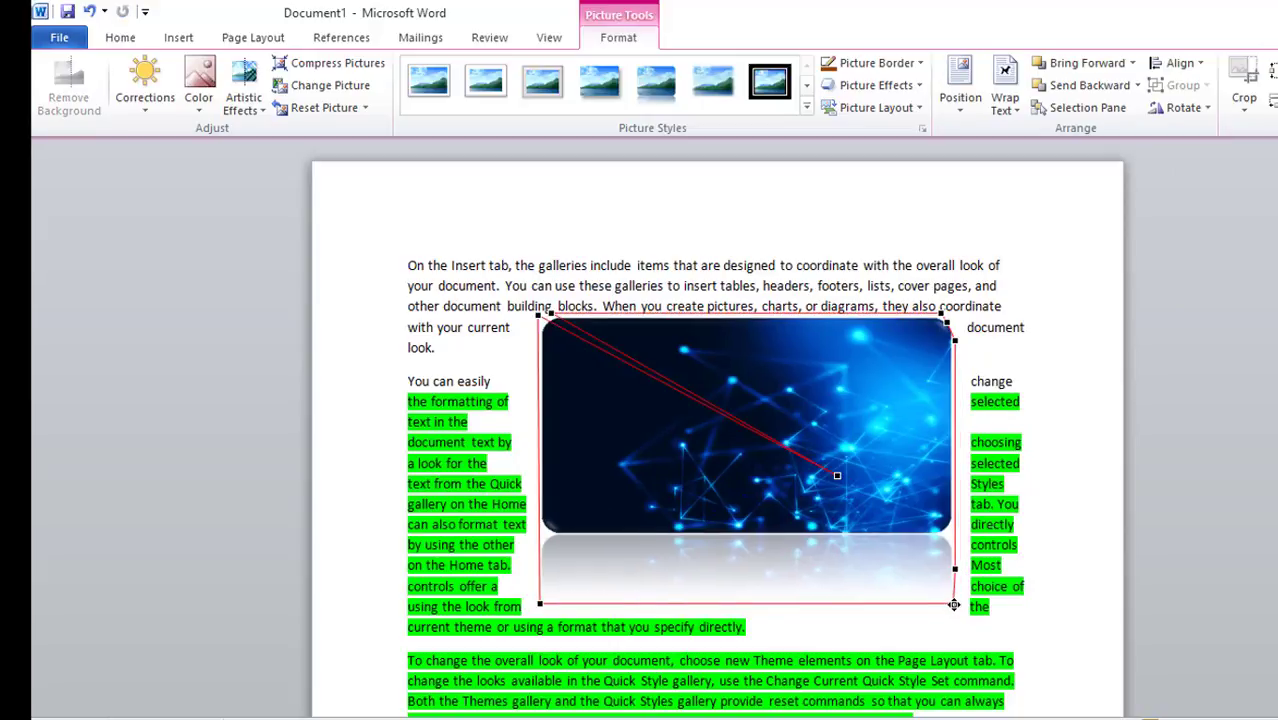
pyautogui.moveTo(954, 605); pyautogui.dragTo(733, 372)
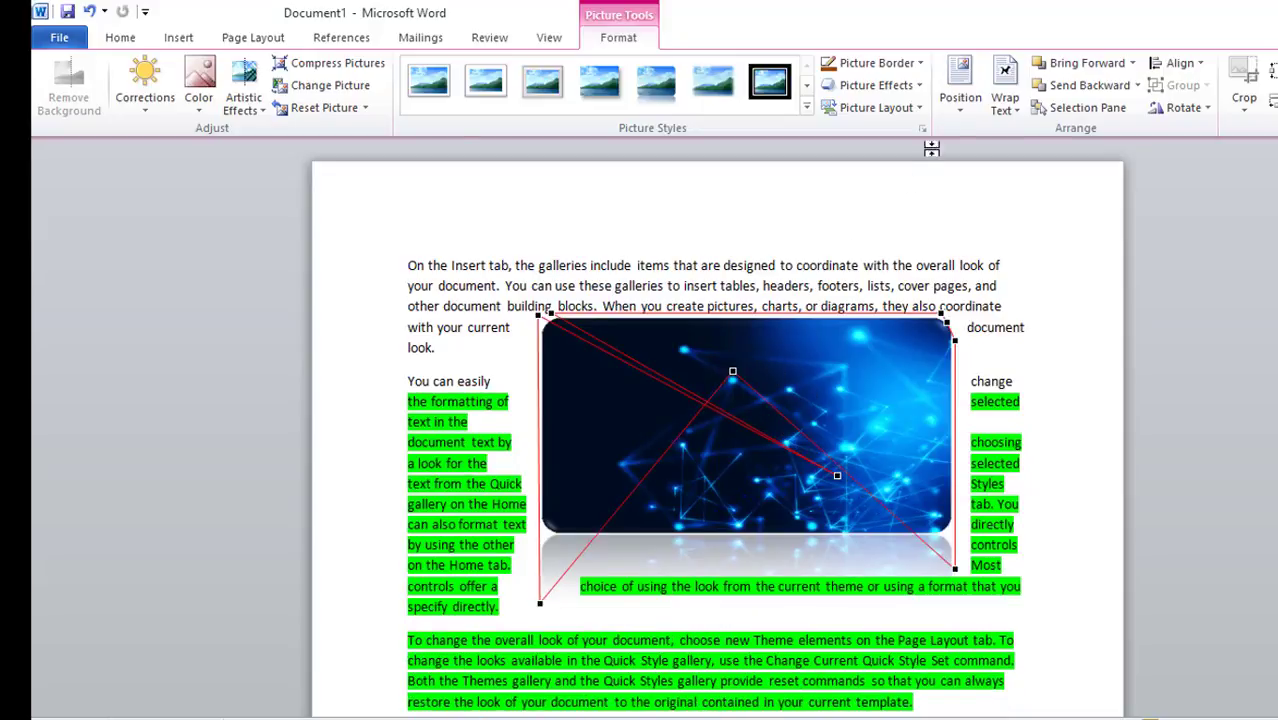
# Switch the picture's text wrapping back to Behind Text
pyautogui.click(1015, 110)
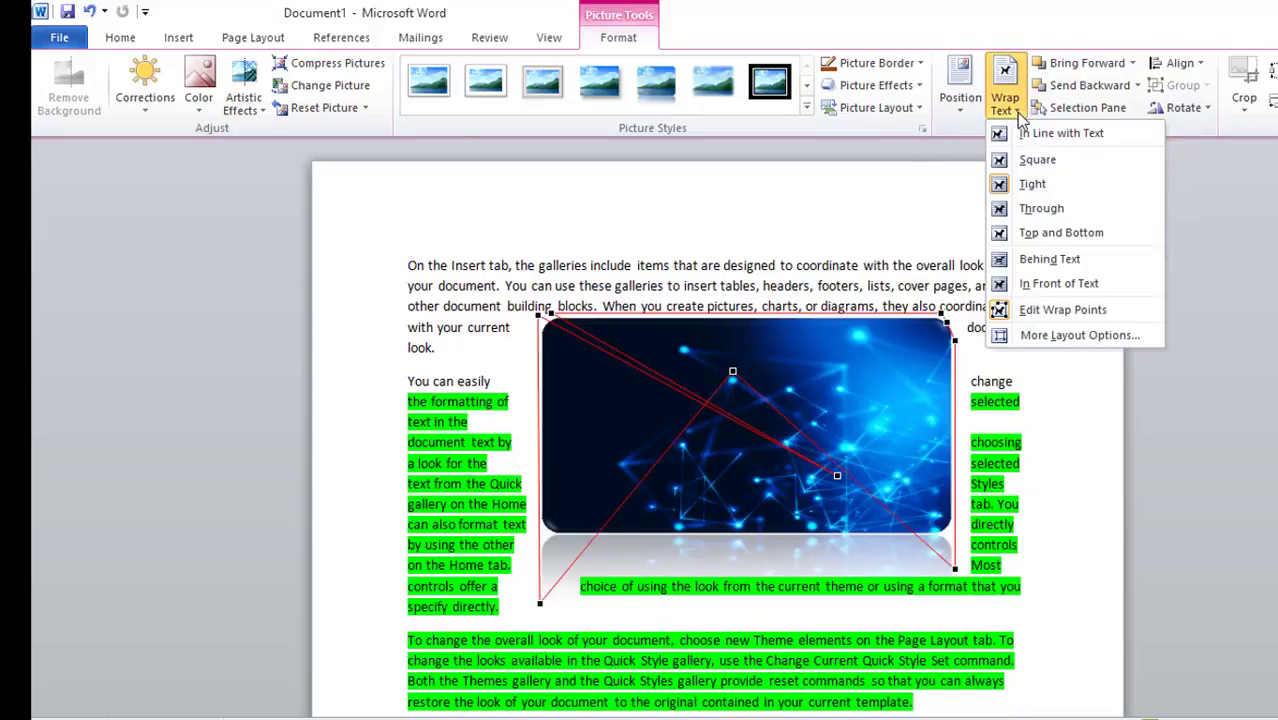
pyautogui.click(1092, 66)
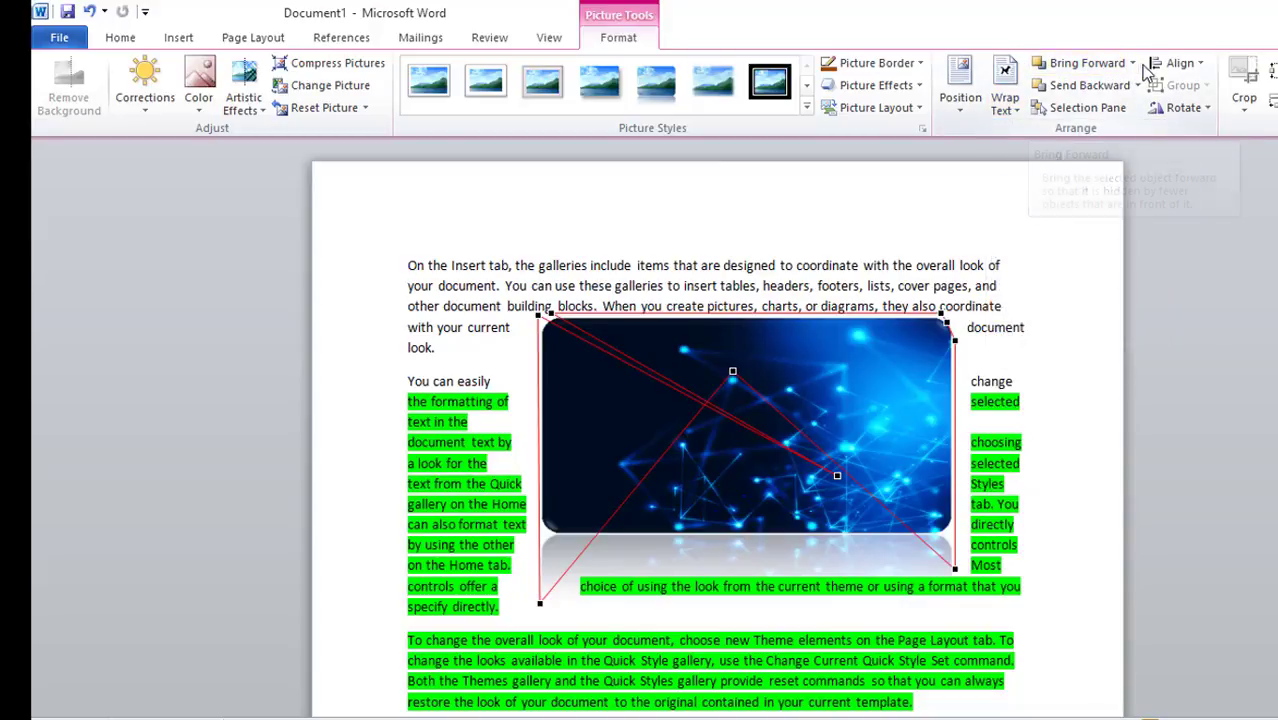
pyautogui.click(1016, 112)
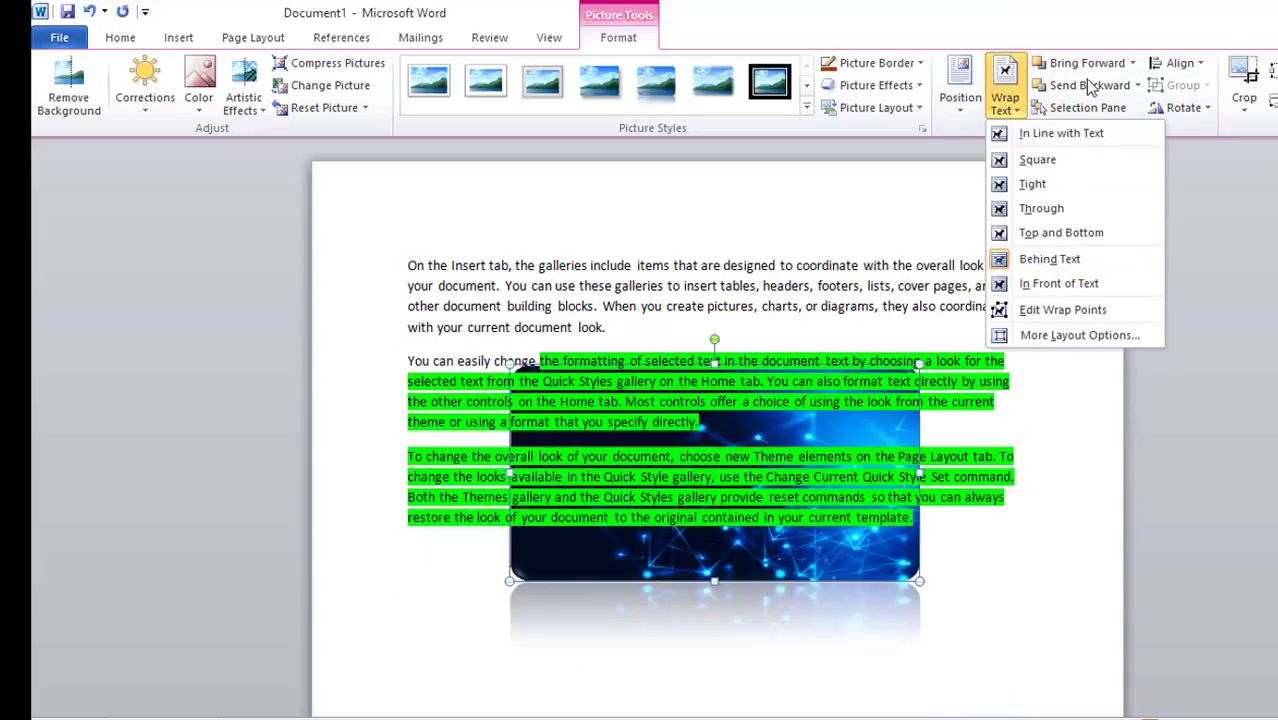
pyautogui.click(1092, 415)
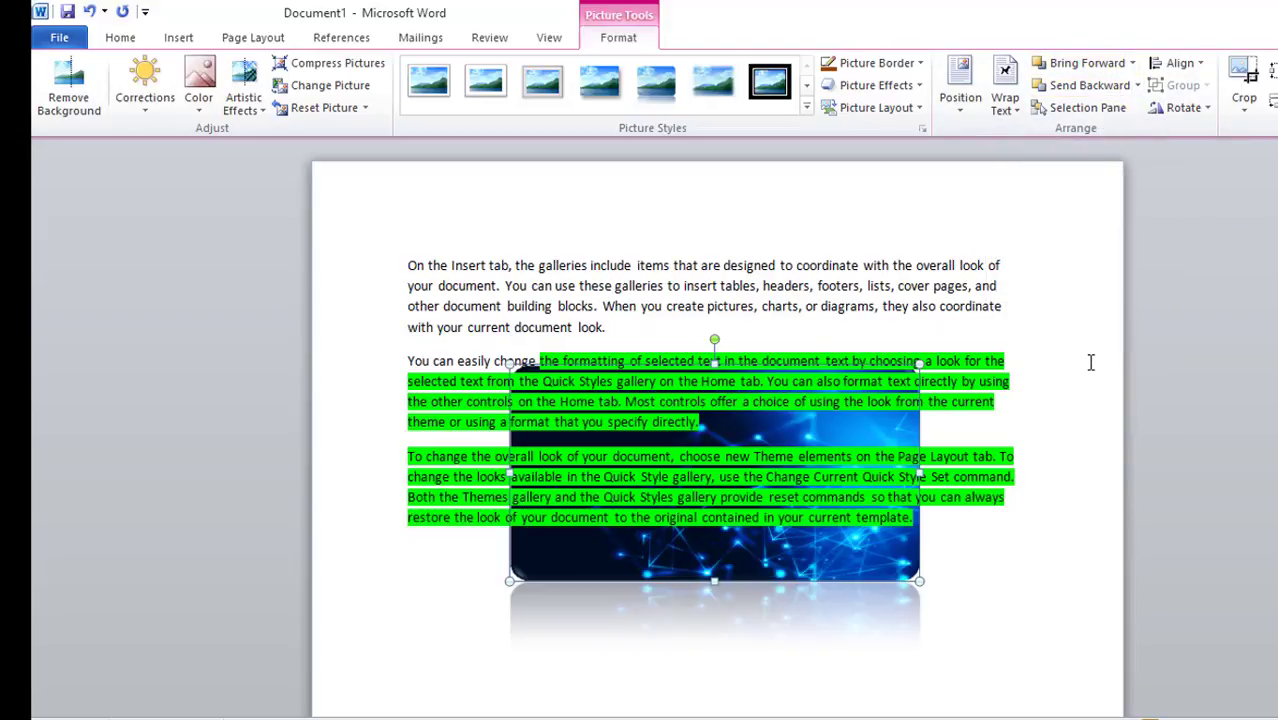
# Bring the picture in front of the text, then send it behind the text again
pyautogui.click(1134, 66)
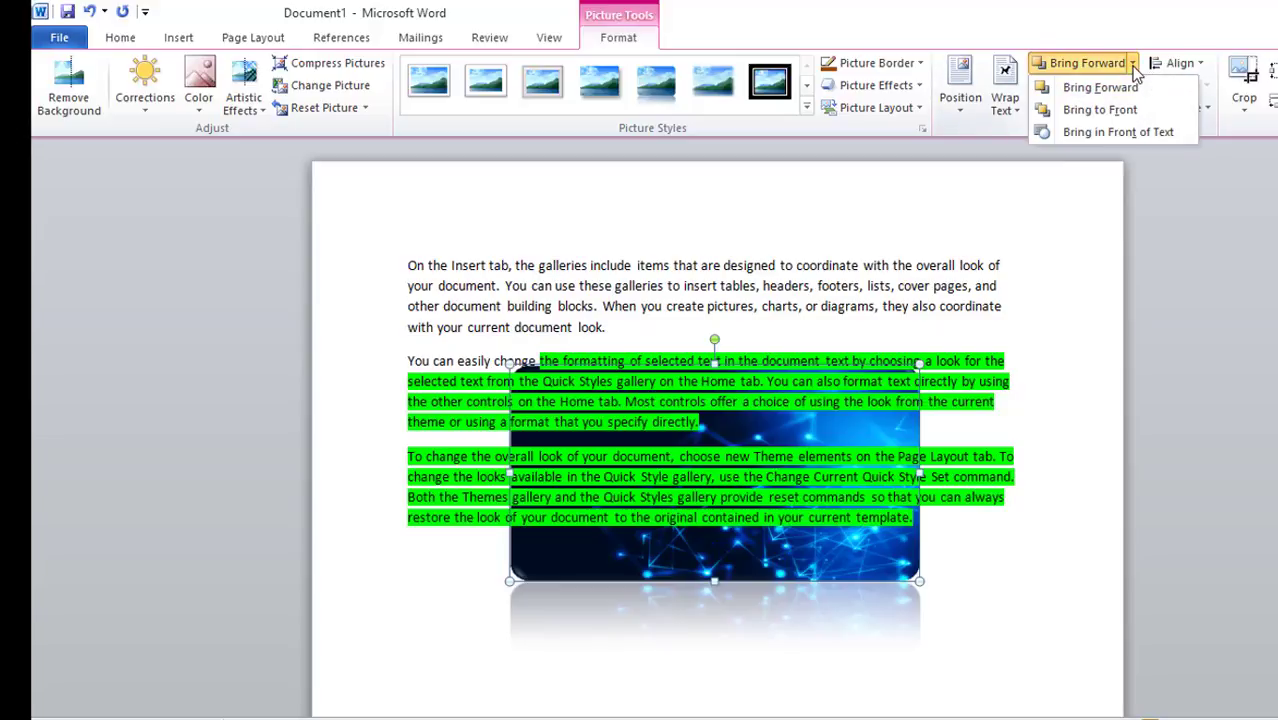
pyautogui.click(1133, 134)
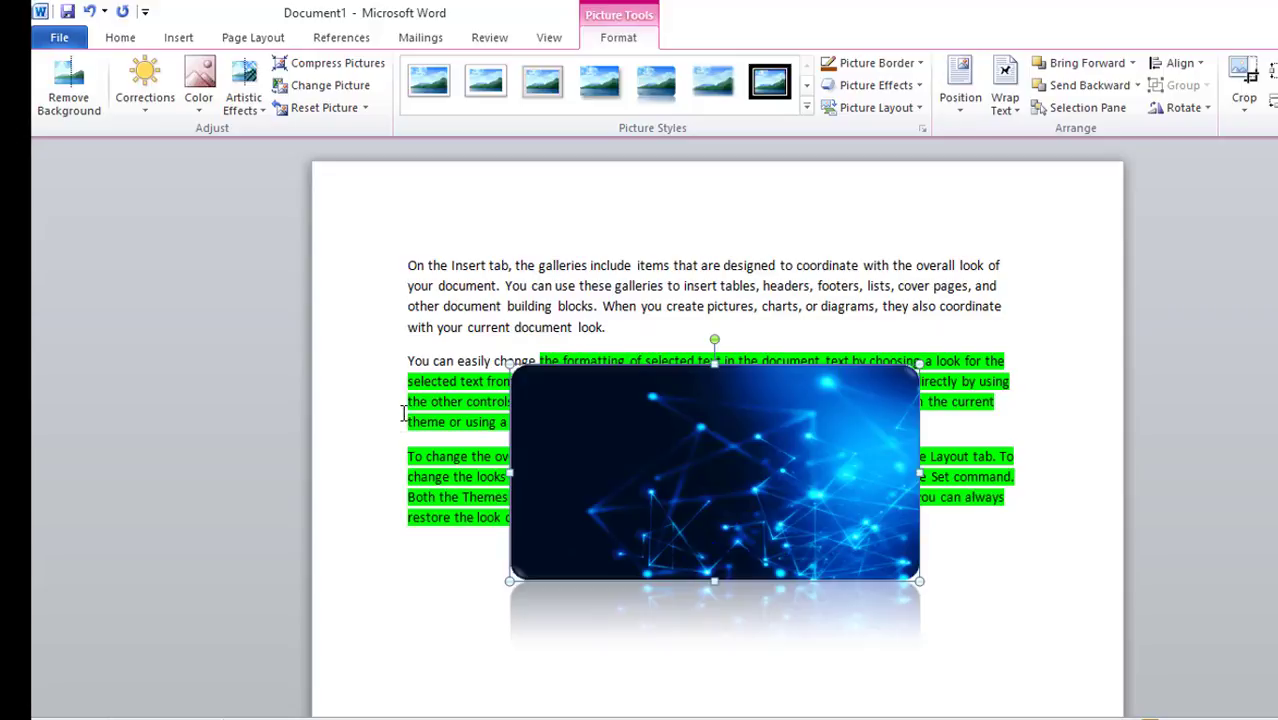
pyautogui.click(1138, 86)
pyautogui.click(1140, 154)
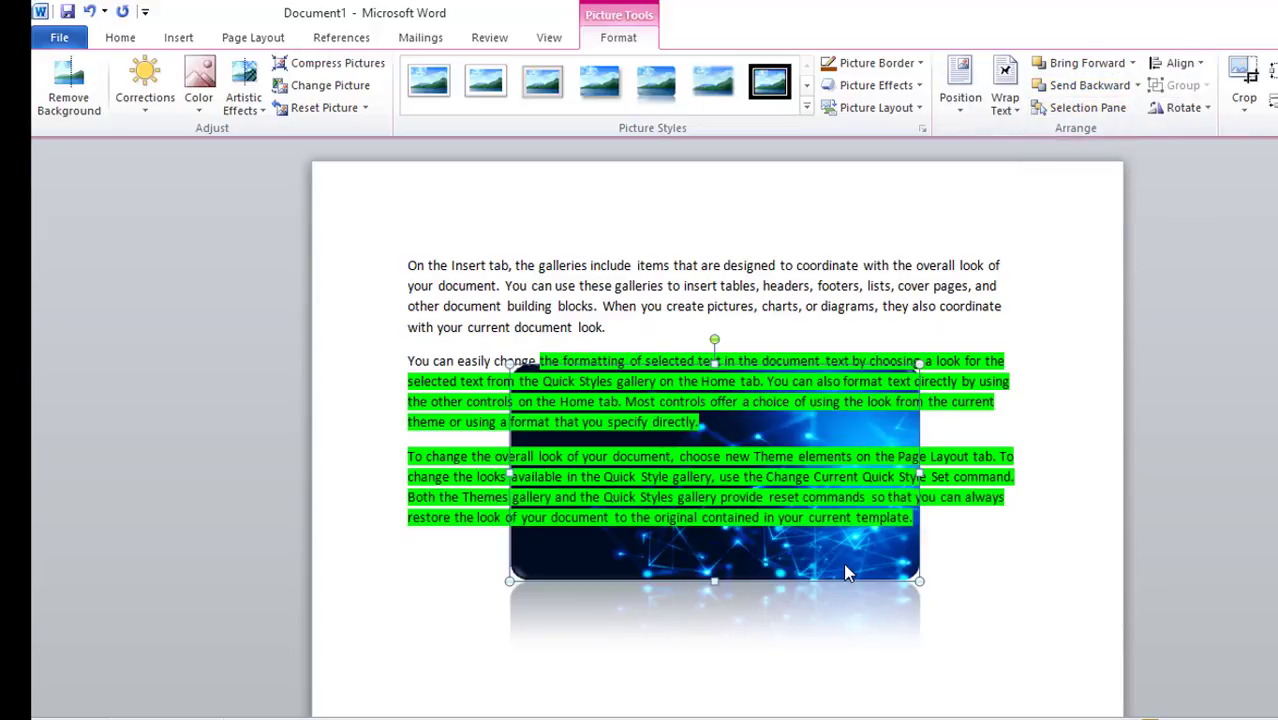
# Open the Selection Pane, hide and show the picture, and close the pane
pyautogui.click(1100, 108)
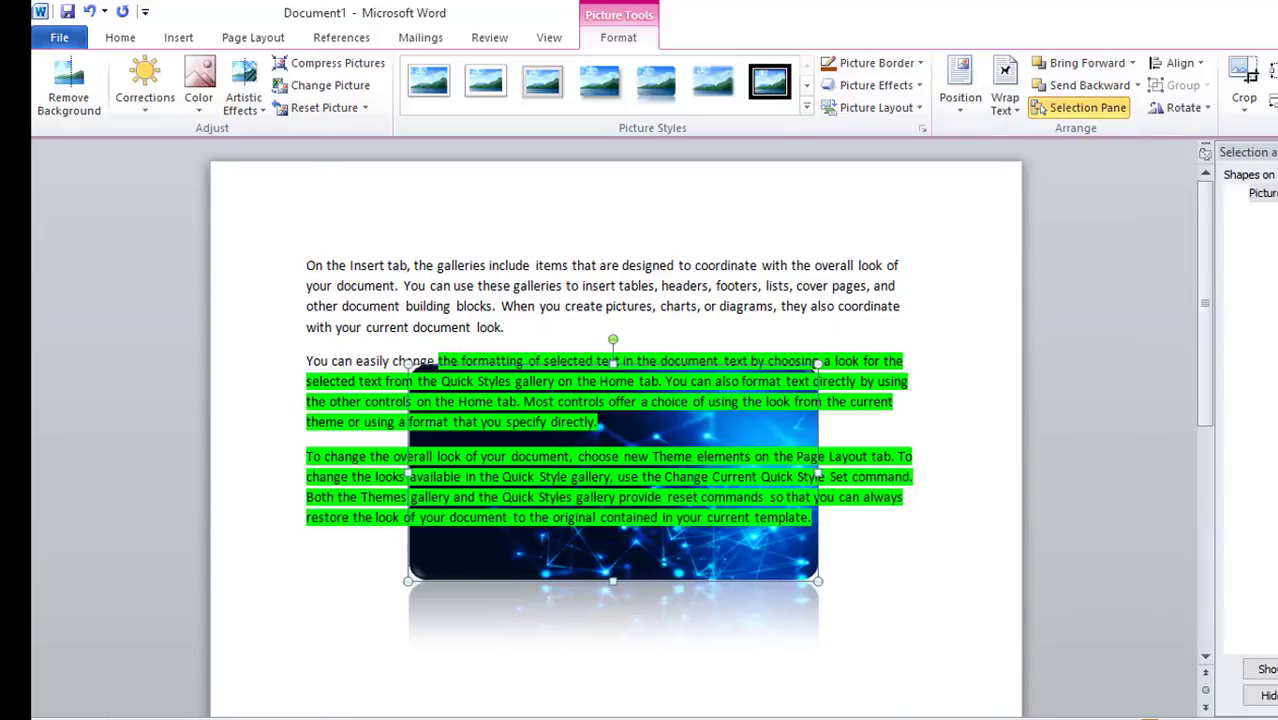
pyautogui.click(1277, 193)
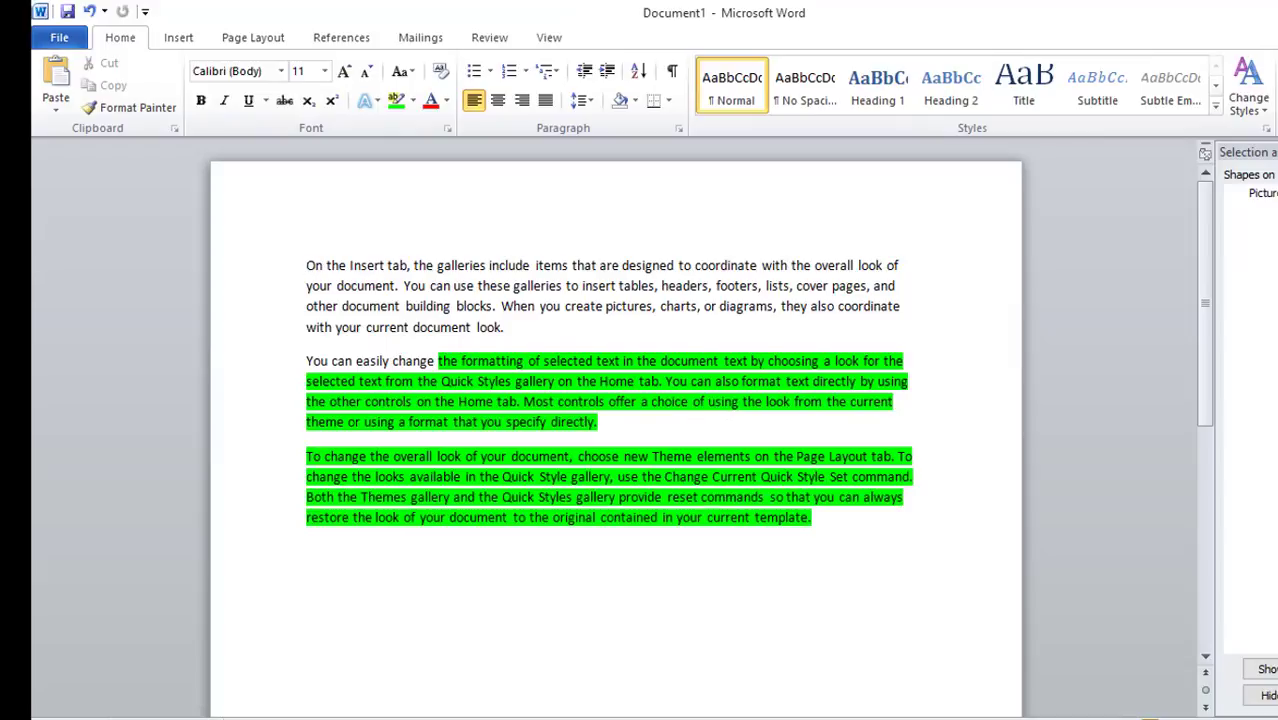
pyautogui.click(1277, 193)
pyautogui.click(1277, 193)
pyautogui.click(1277, 193)
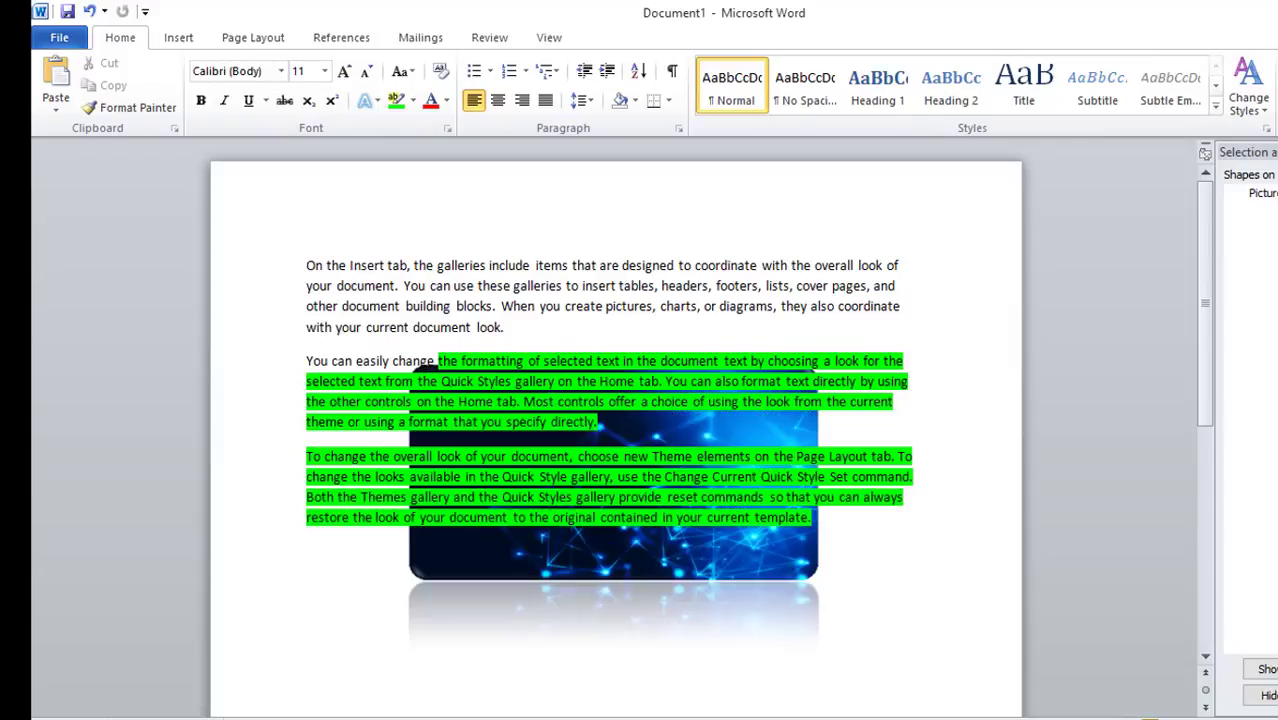
pyautogui.click(1277, 152)
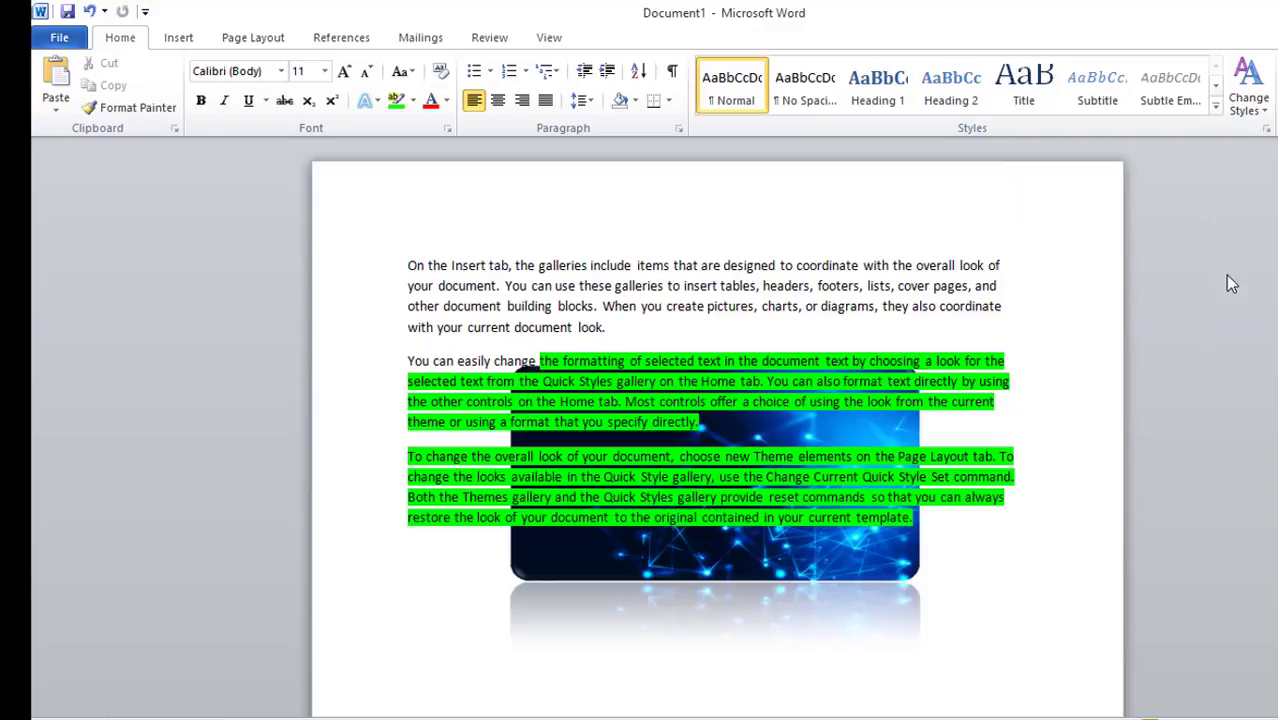
# Align the picture to the left margin, then align it to the center
pyautogui.click(668, 560)
pyautogui.click(618, 37)
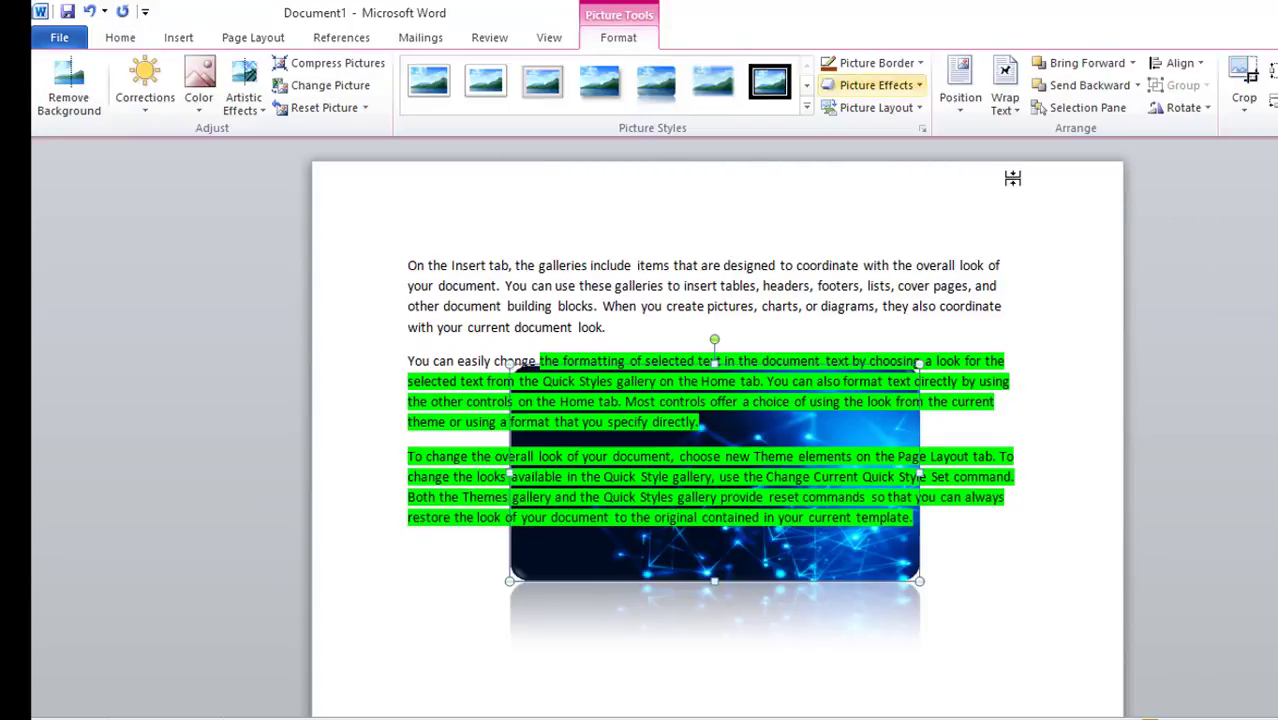
pyautogui.click(1199, 70)
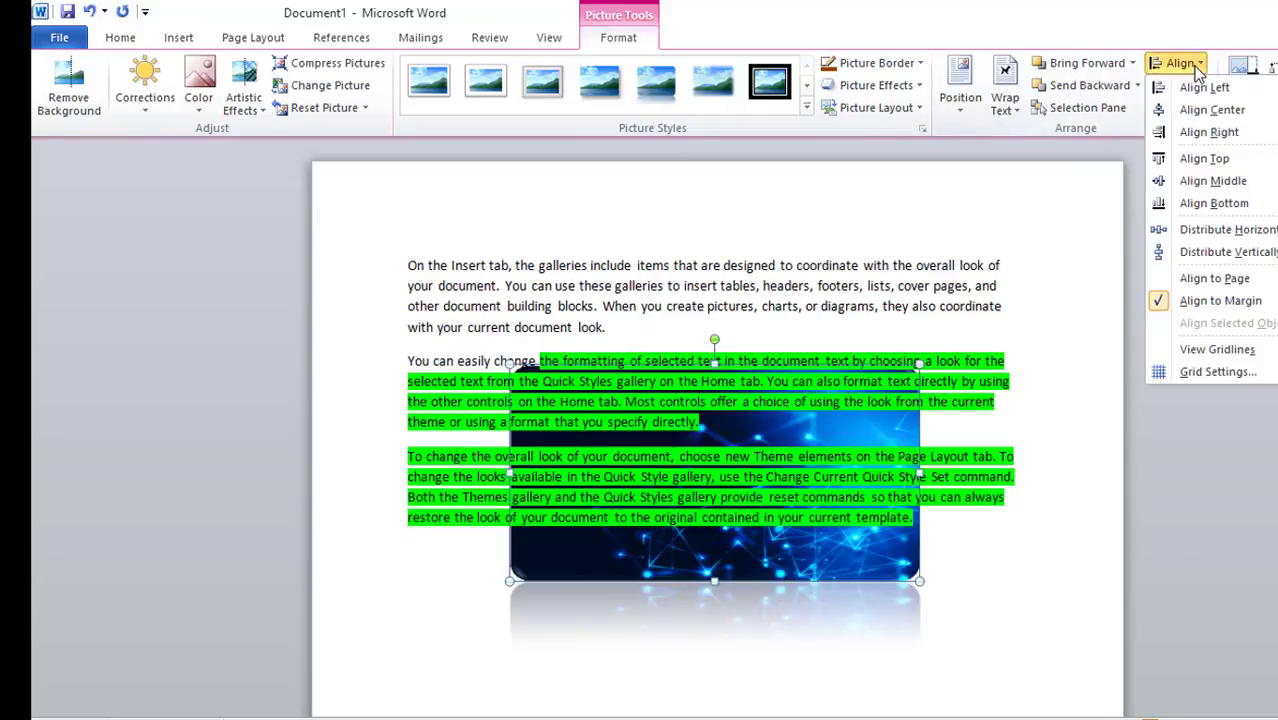
pyautogui.click(1196, 88)
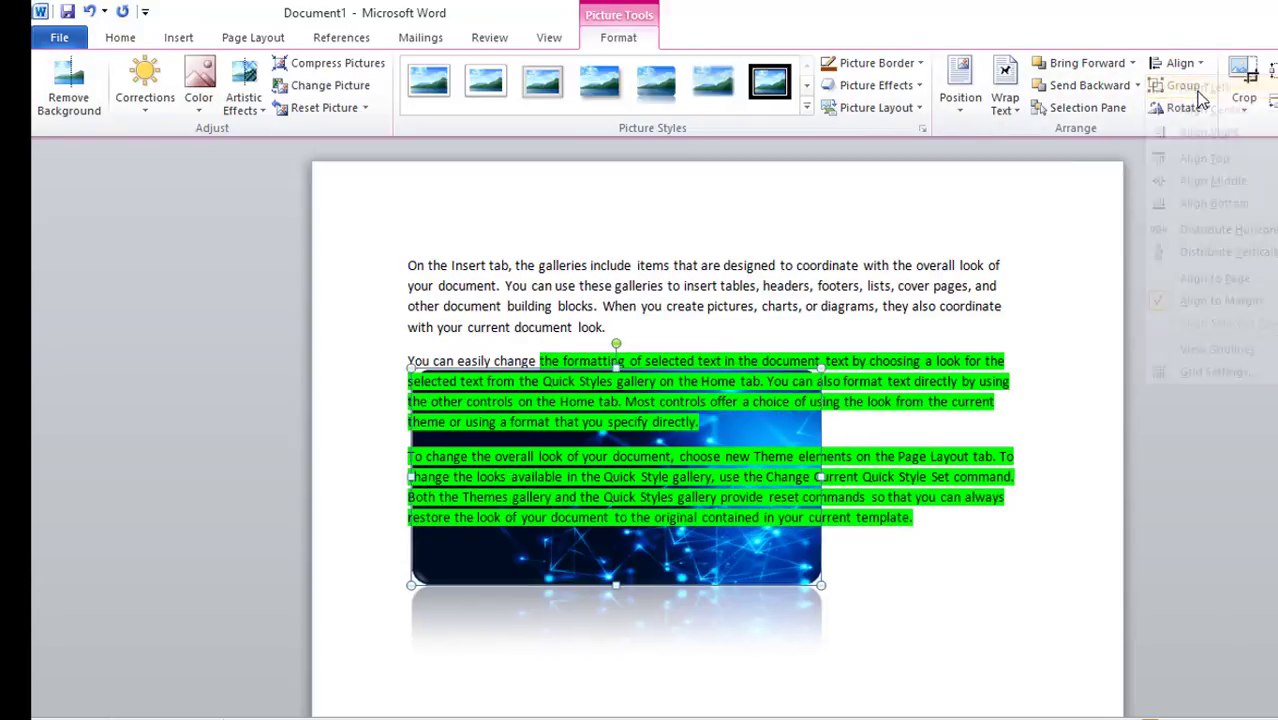
pyautogui.click(1199, 72)
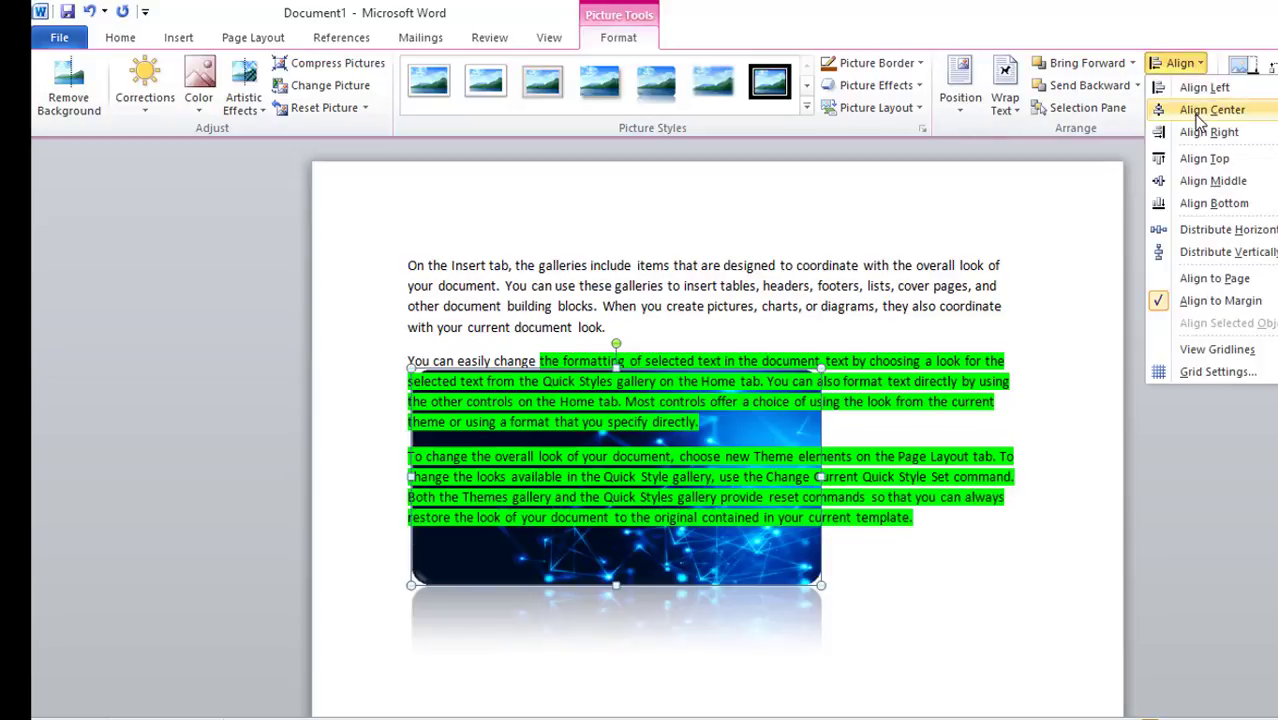
pyautogui.click(1200, 110)
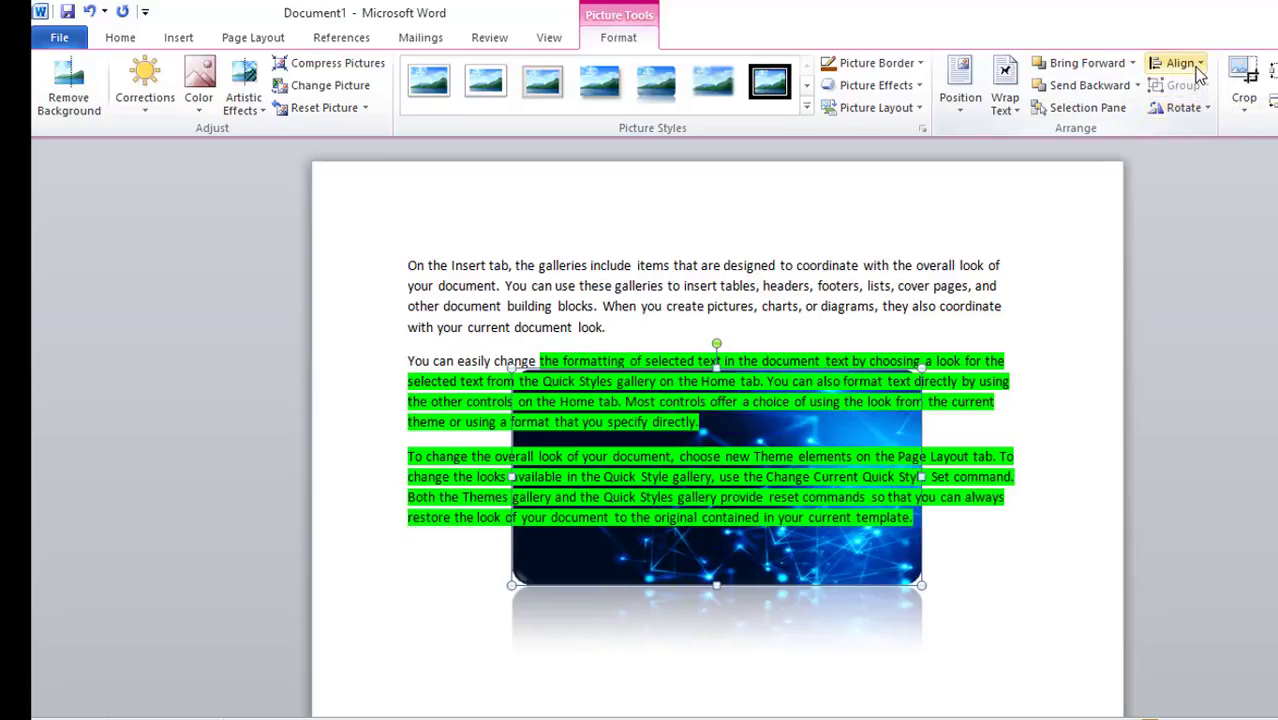
# Rotate the picture right 90° and enlarge it slightly
pyautogui.click(1199, 70)
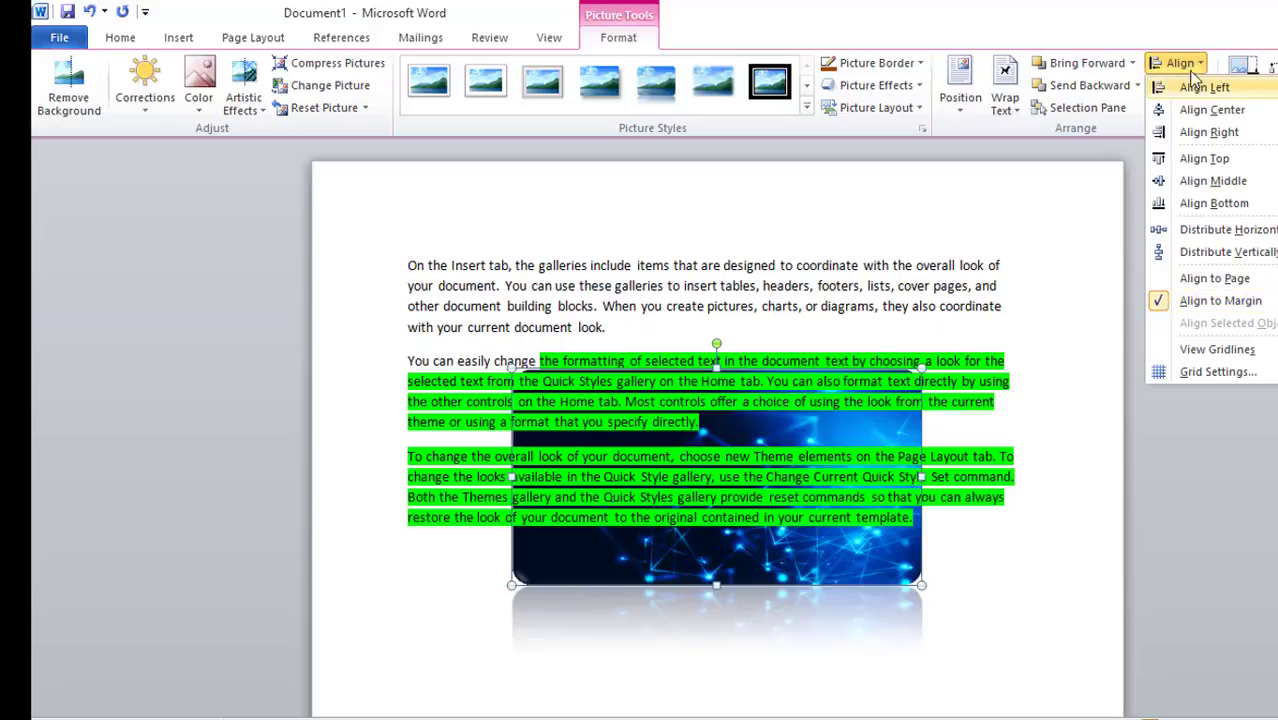
pyautogui.click(1108, 184)
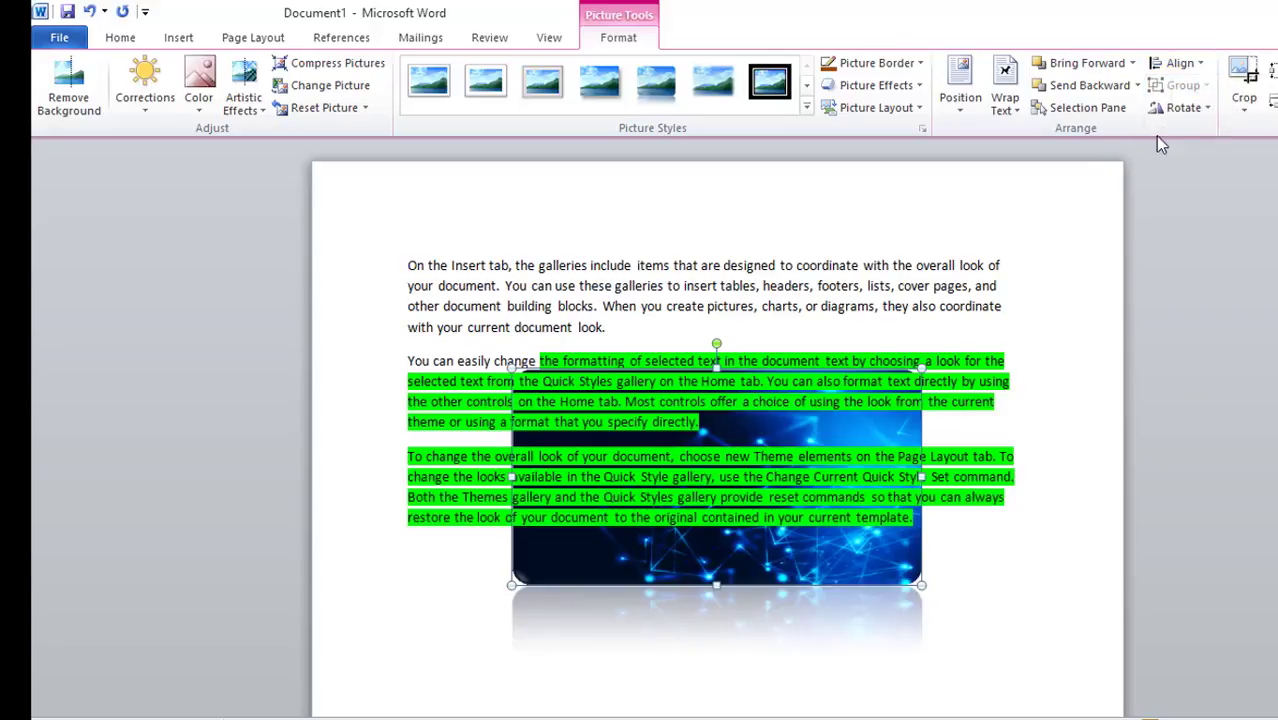
pyautogui.click(1196, 114)
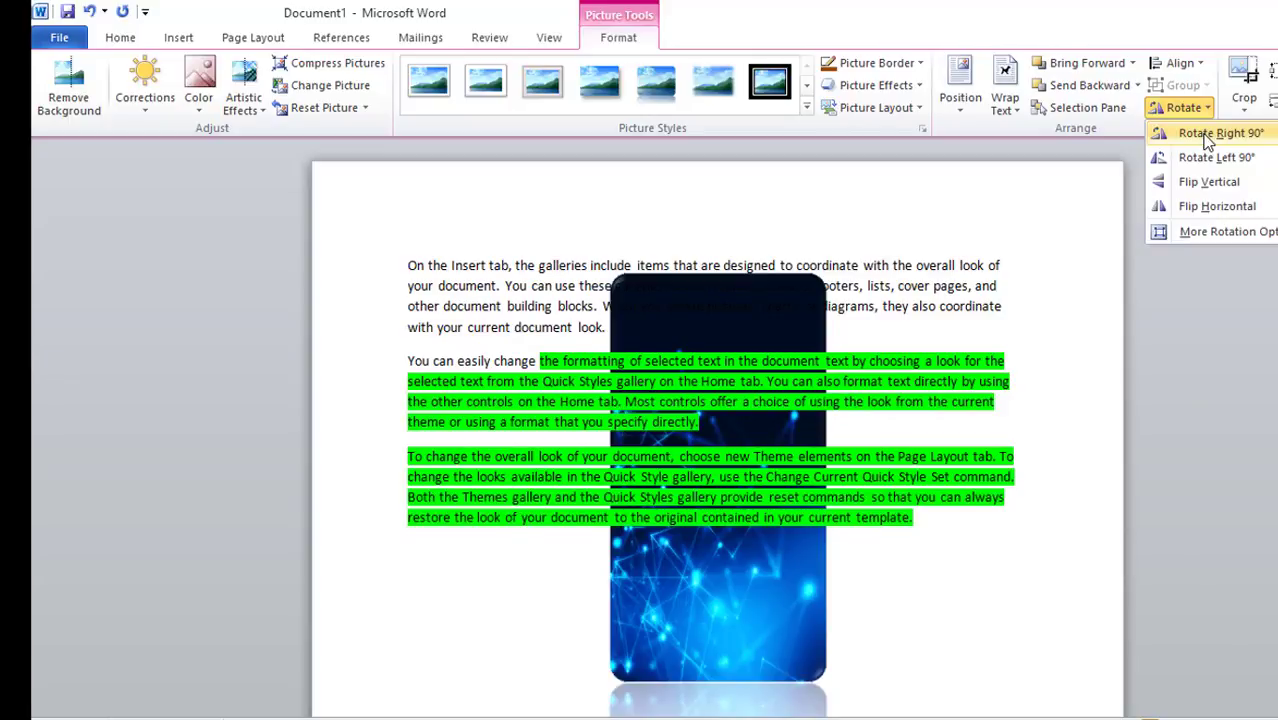
pyautogui.click(1208, 136)
pyautogui.click(1206, 112)
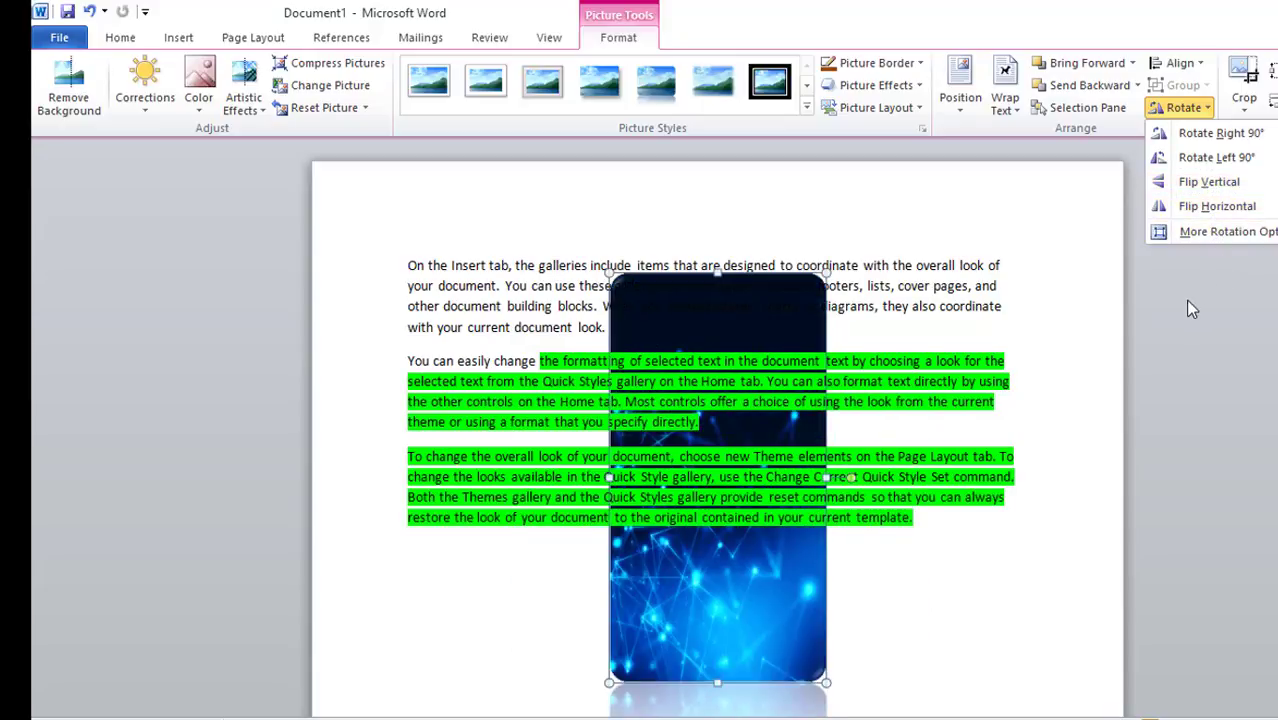
pyautogui.click(1030, 303)
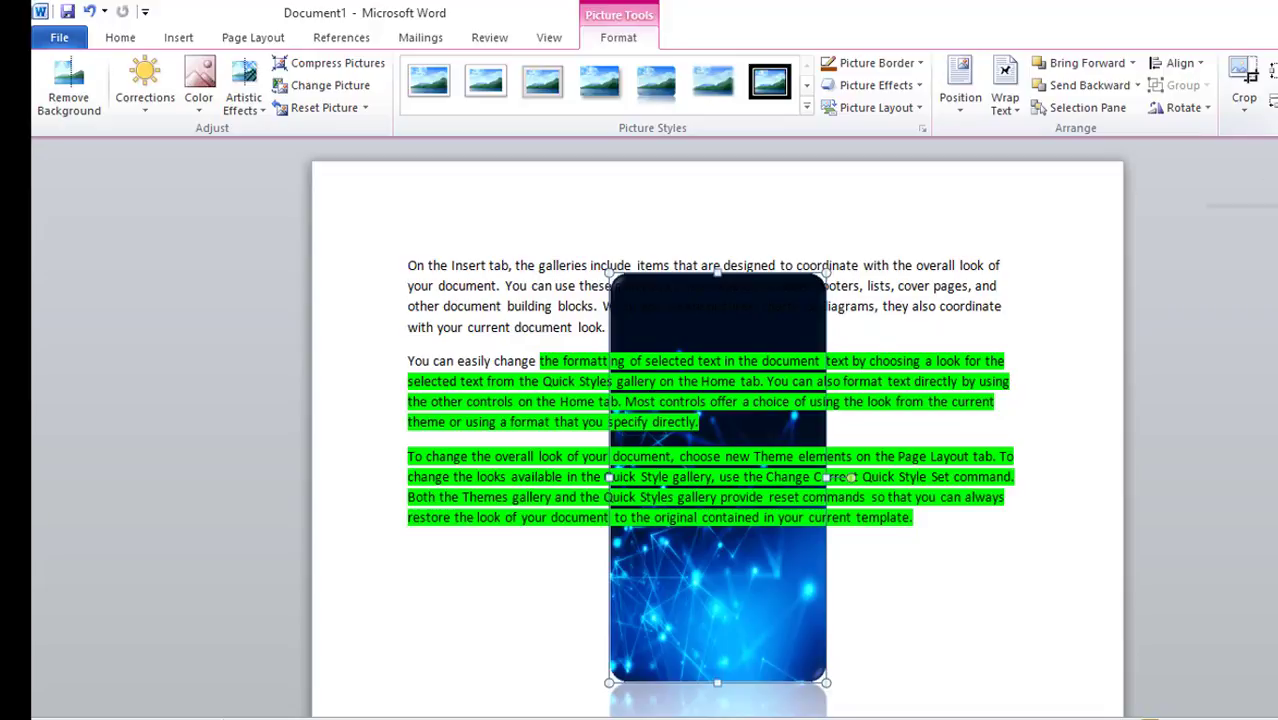
pyautogui.click(1277, 67)
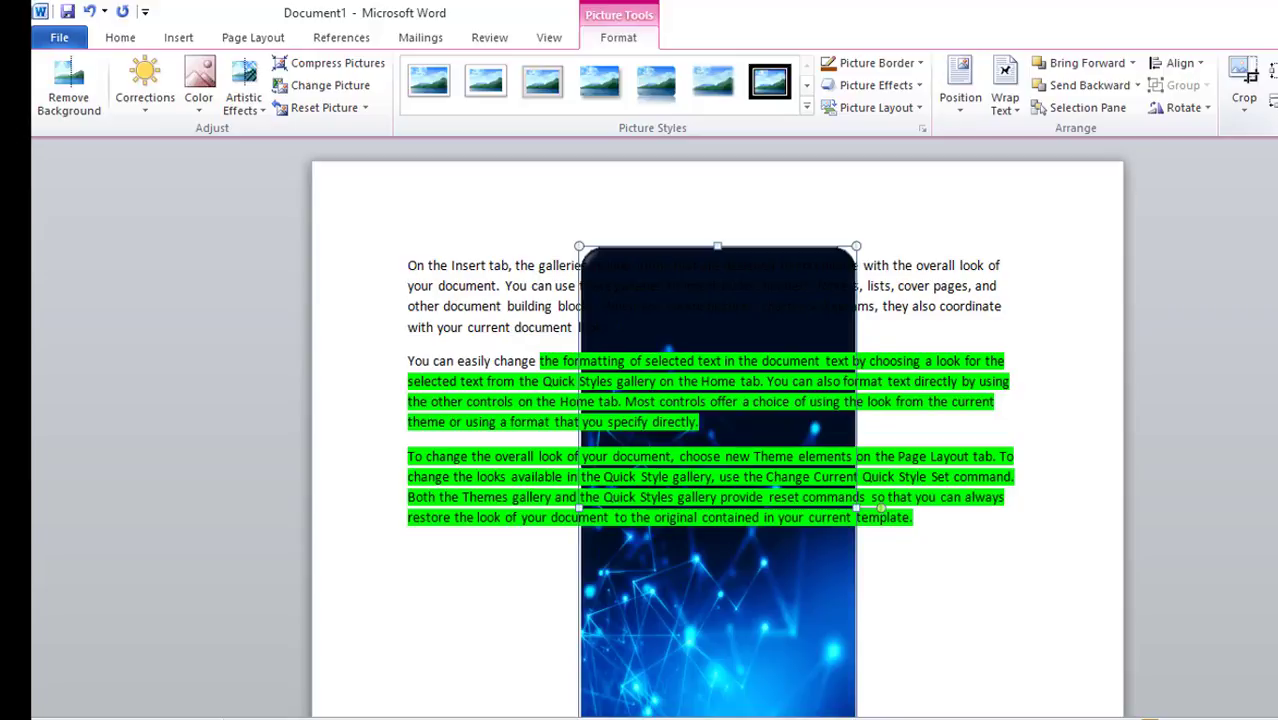
# Adjust the picture's size slightly, then crop it by pulling the upper-right crop corner inward and down
pyautogui.click(1277, 74)
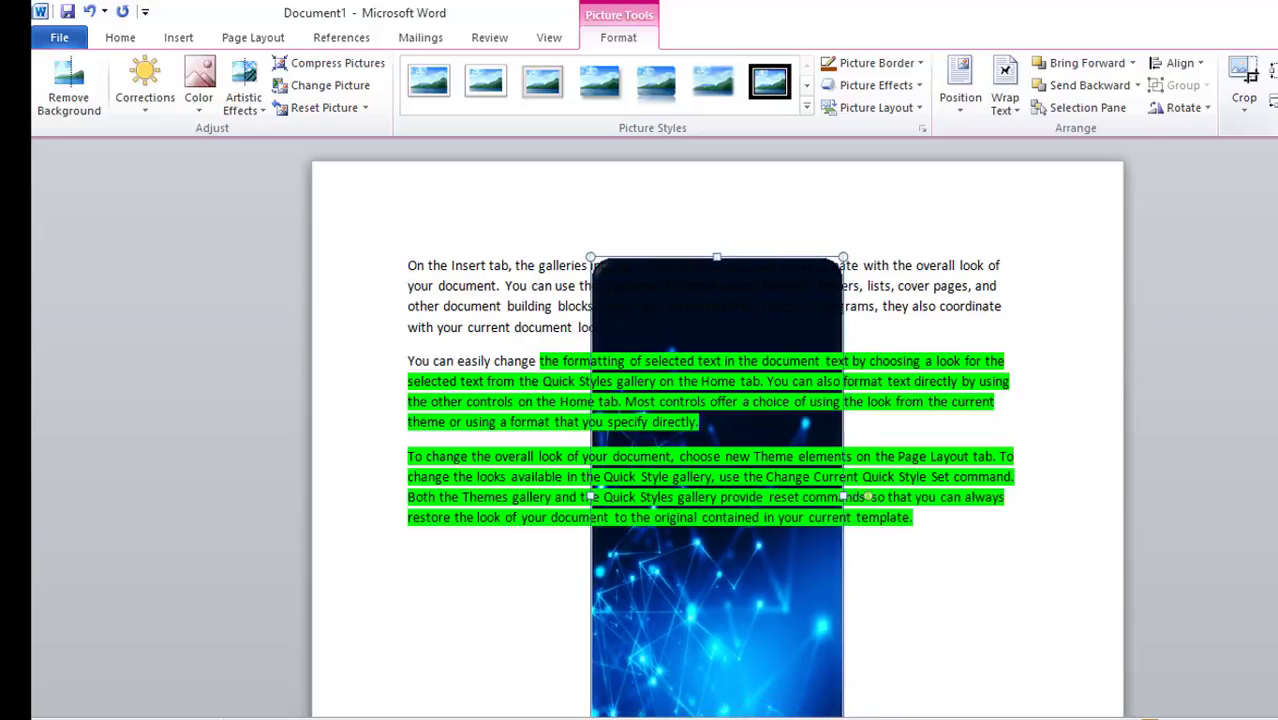
pyautogui.click(1277, 67)
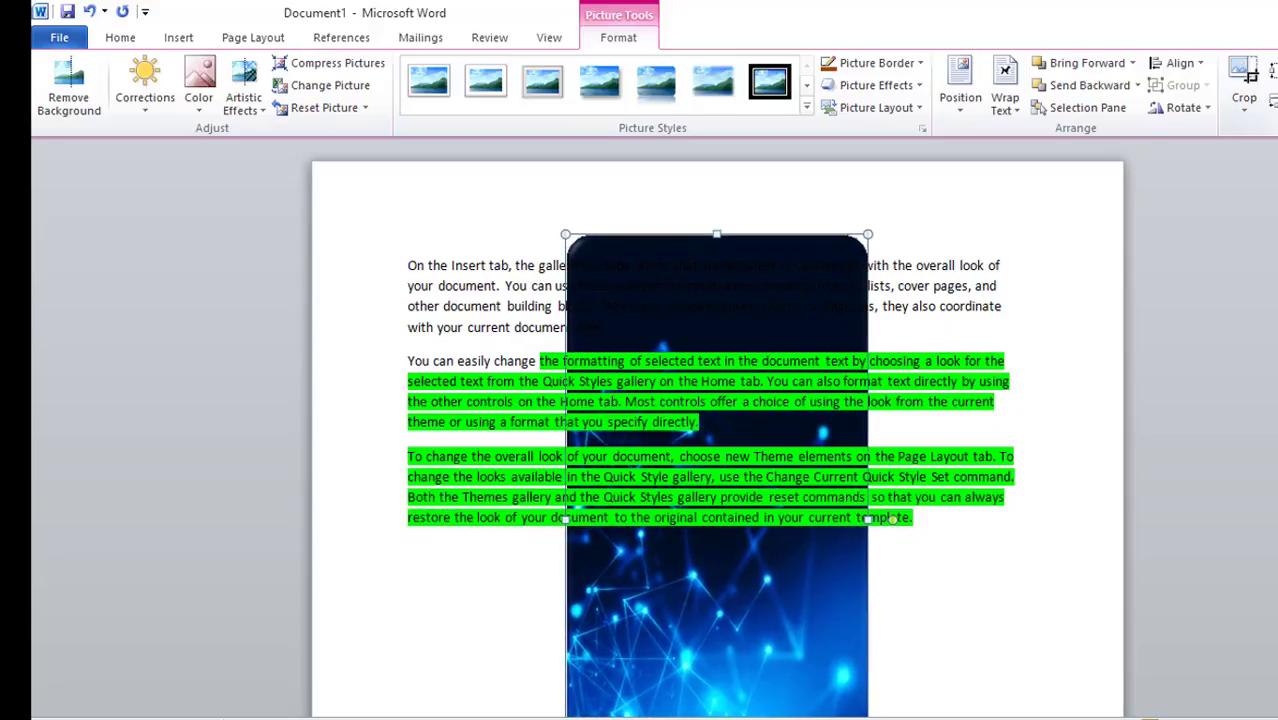
pyautogui.click(1245, 120)
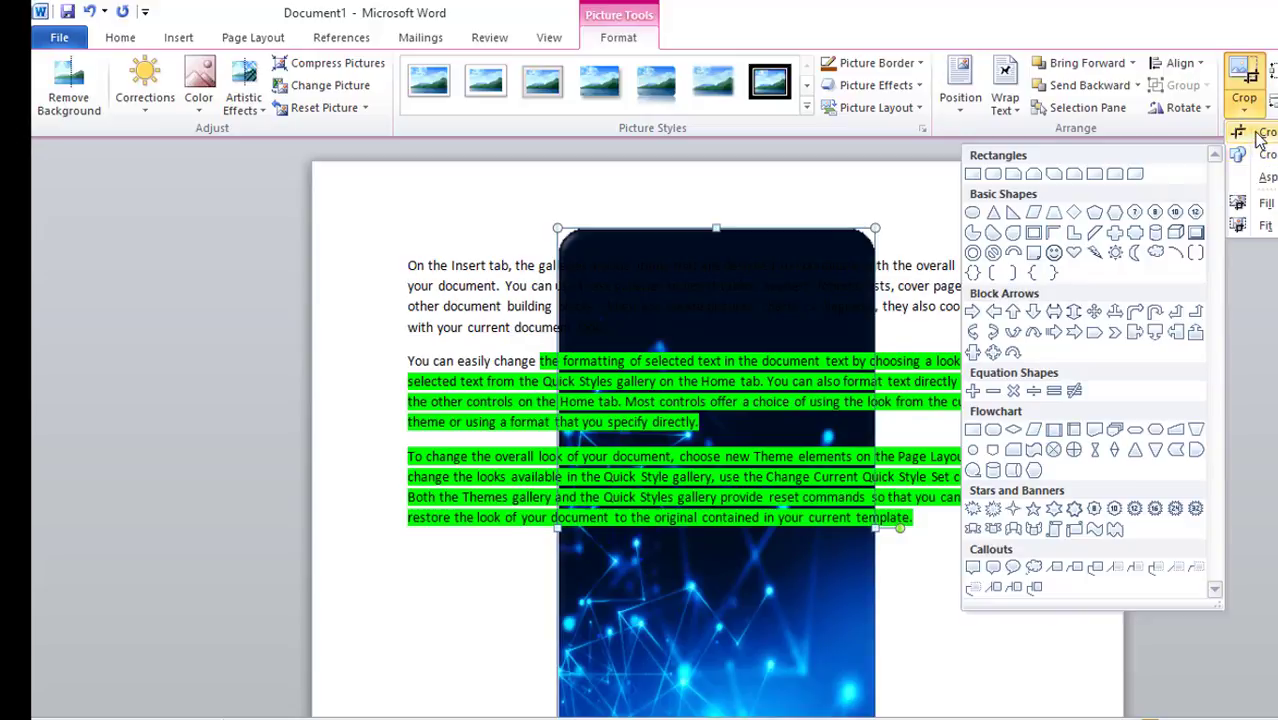
pyautogui.click(1260, 132)
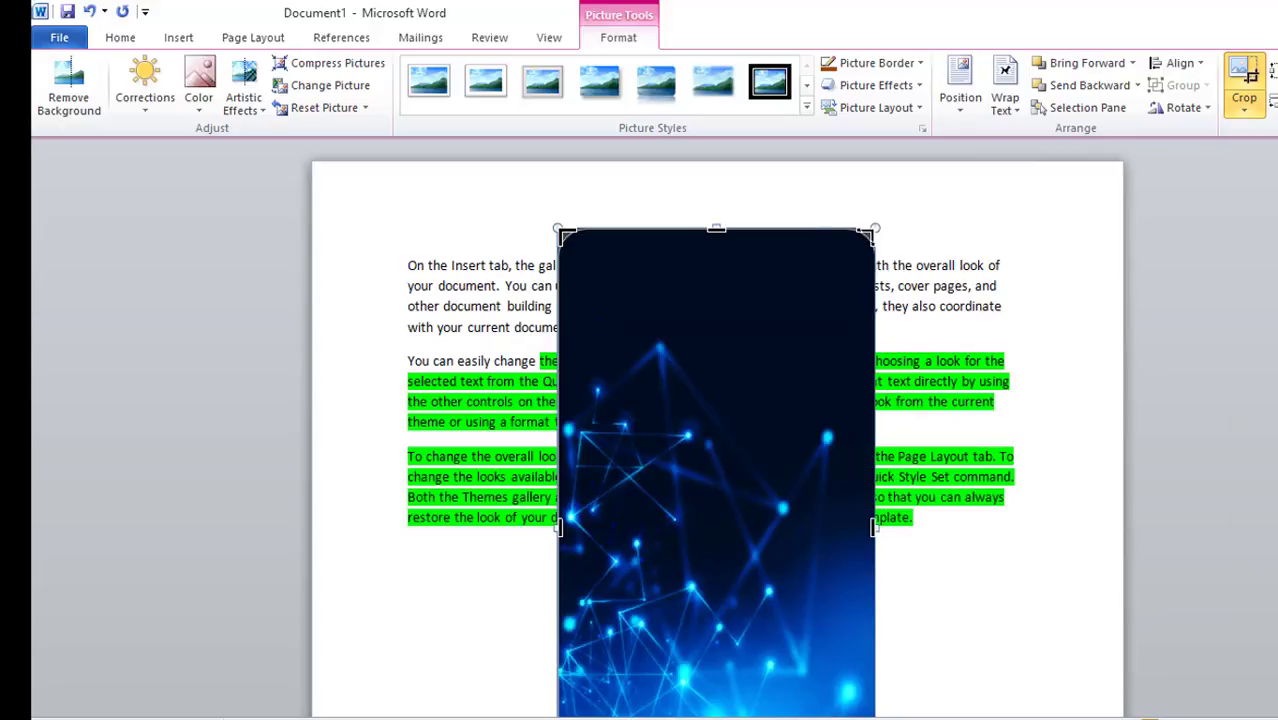
pyautogui.moveTo(866, 234); pyautogui.dragTo(787, 350)
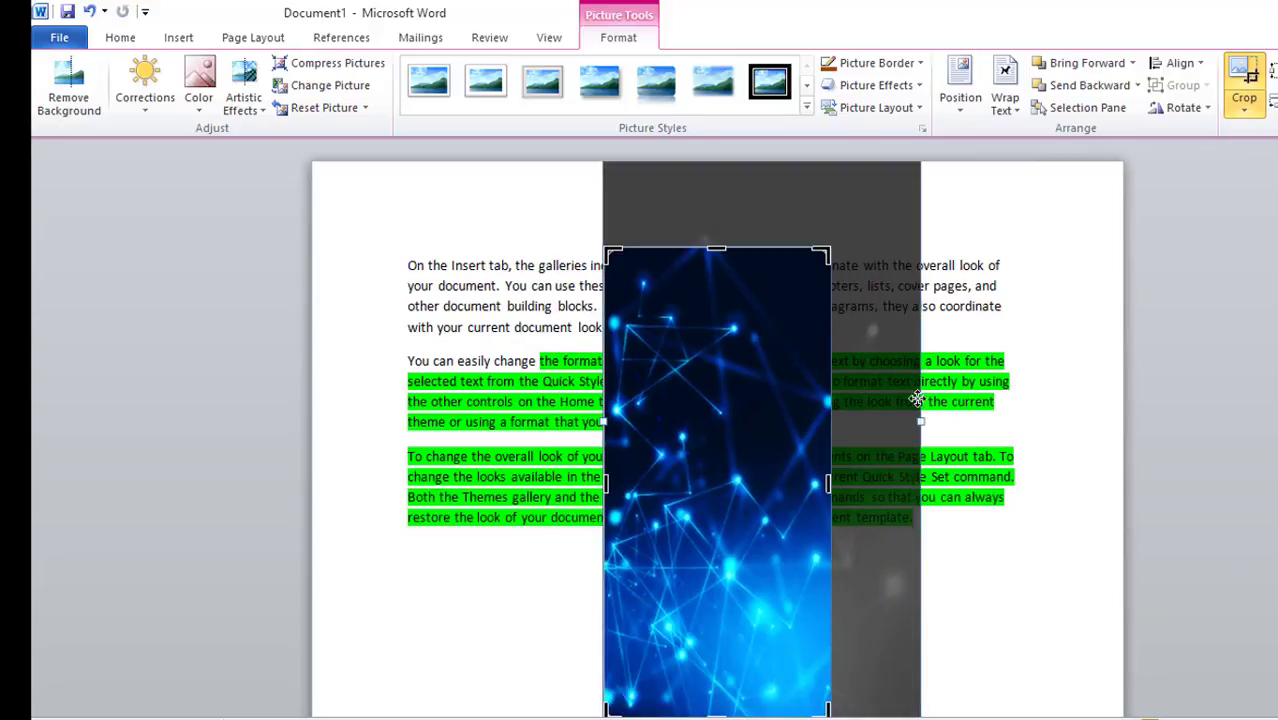
pyautogui.click(1018, 414)
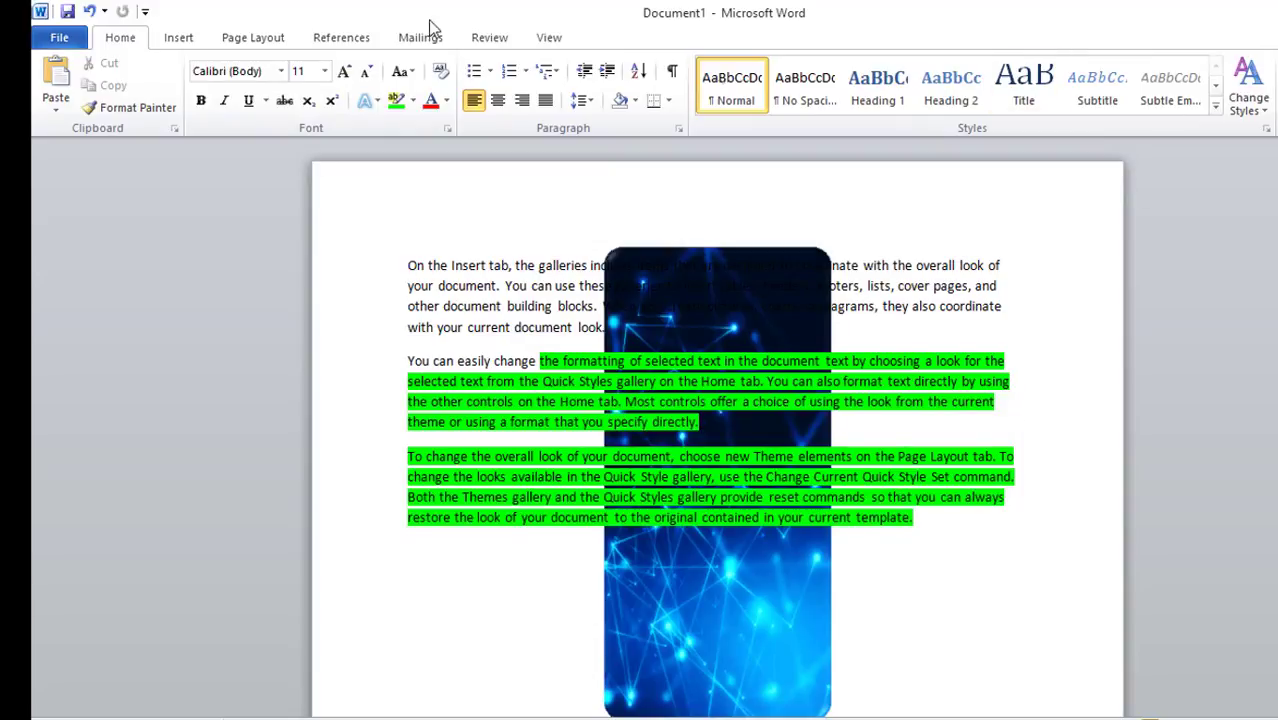
# Reselect the picture and crop it again, dragging the upper-right crop corner outward and up to reveal more image
pyautogui.click(625, 266)
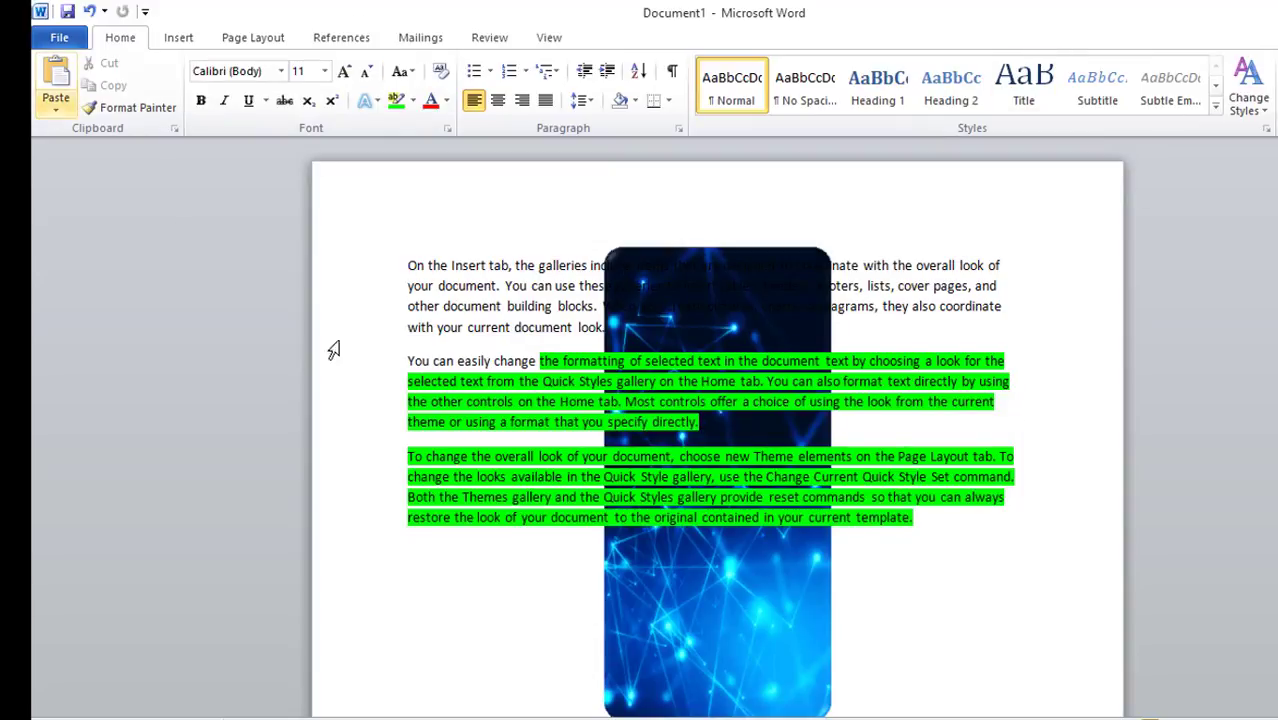
pyautogui.click(375, 344)
pyautogui.click(625, 266)
pyautogui.click(625, 265)
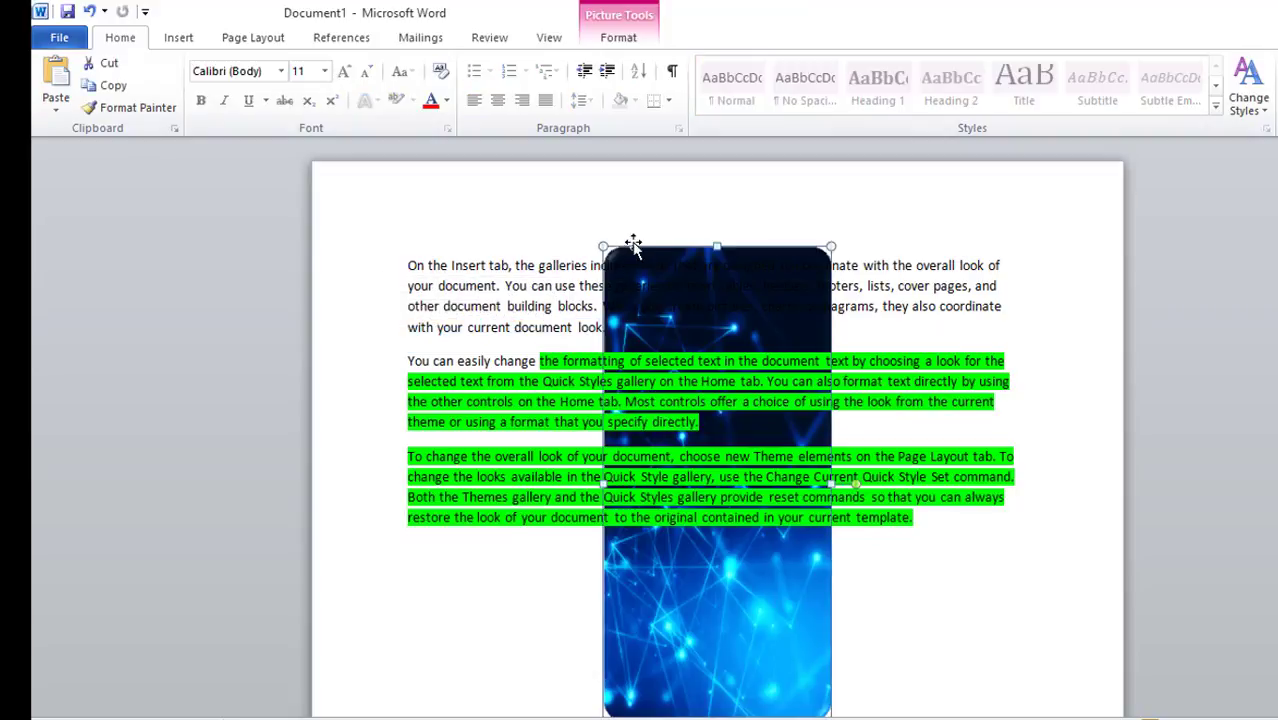
pyautogui.click(619, 37)
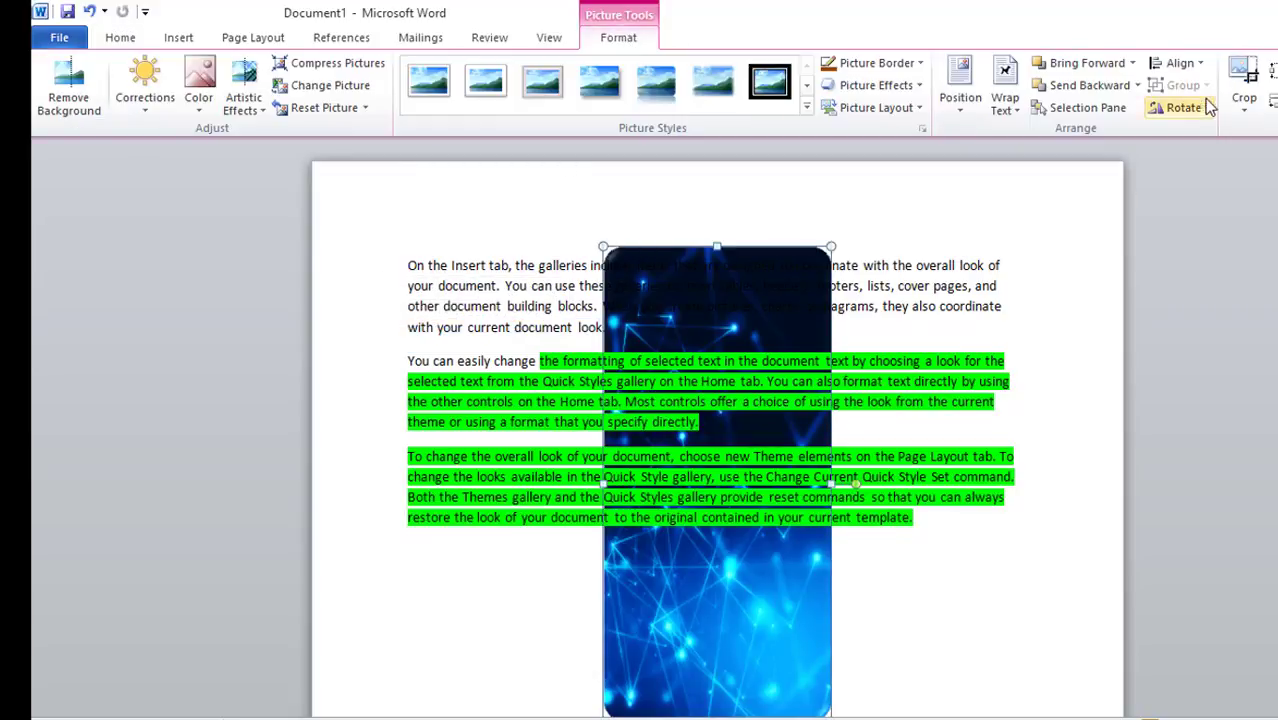
pyautogui.click(1247, 106)
pyautogui.click(1266, 133)
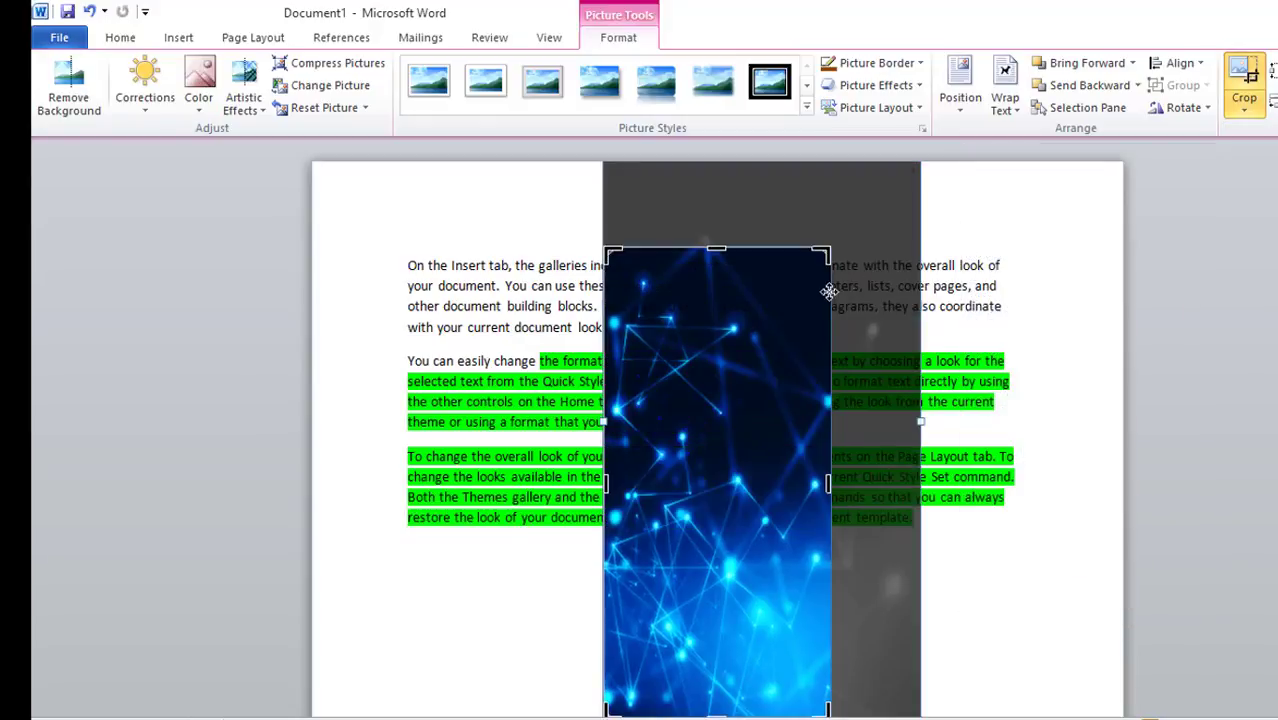
pyautogui.moveTo(823, 253); pyautogui.dragTo(906, 187)
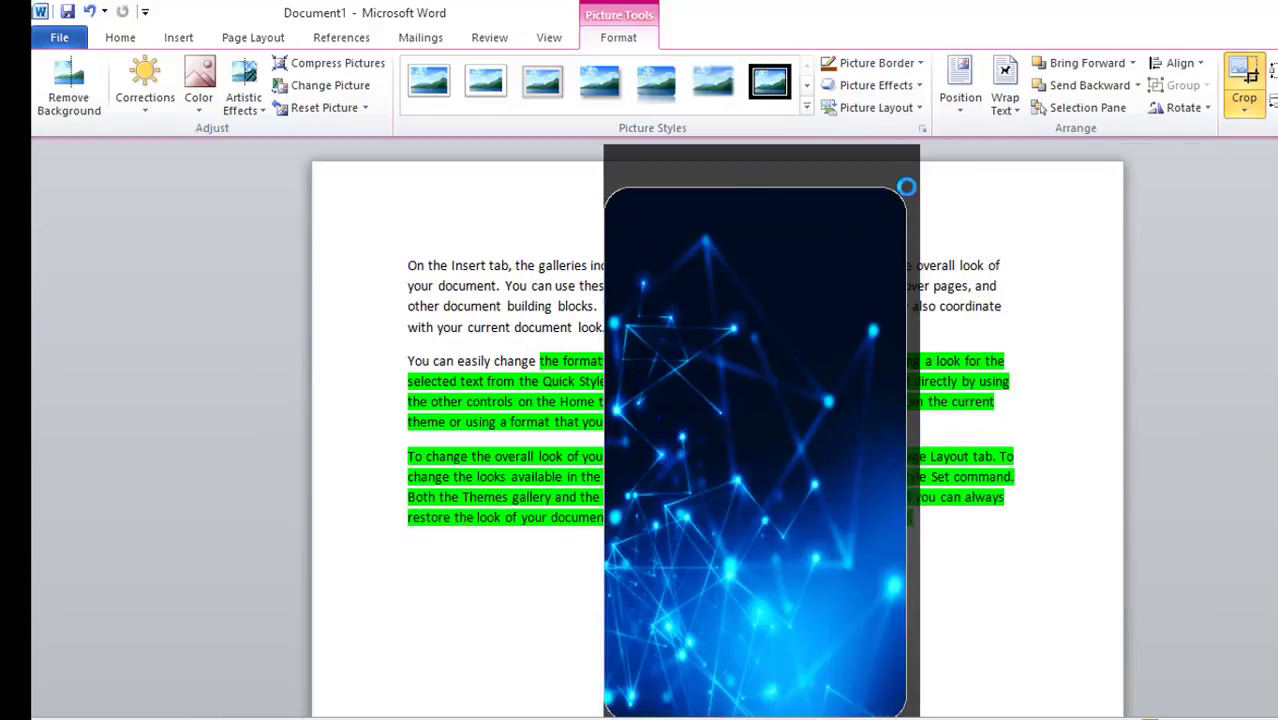
pyautogui.click(1011, 318)
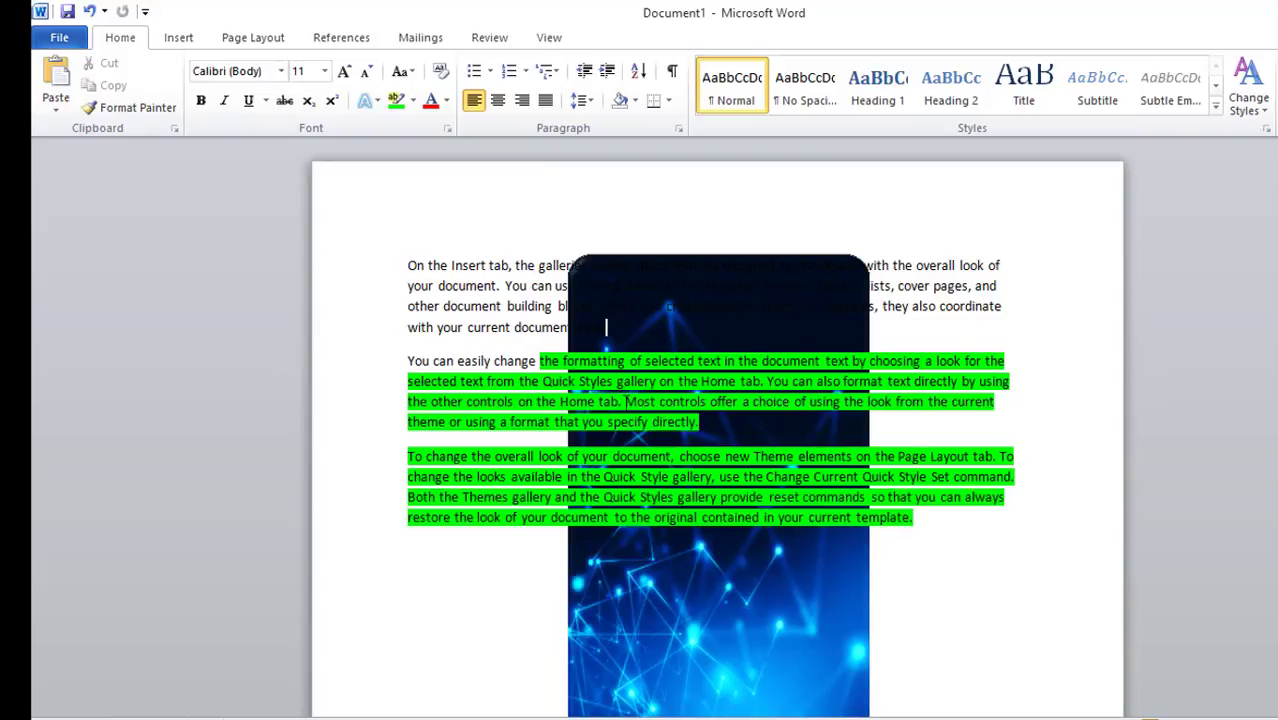
pyautogui.click(172, 40)
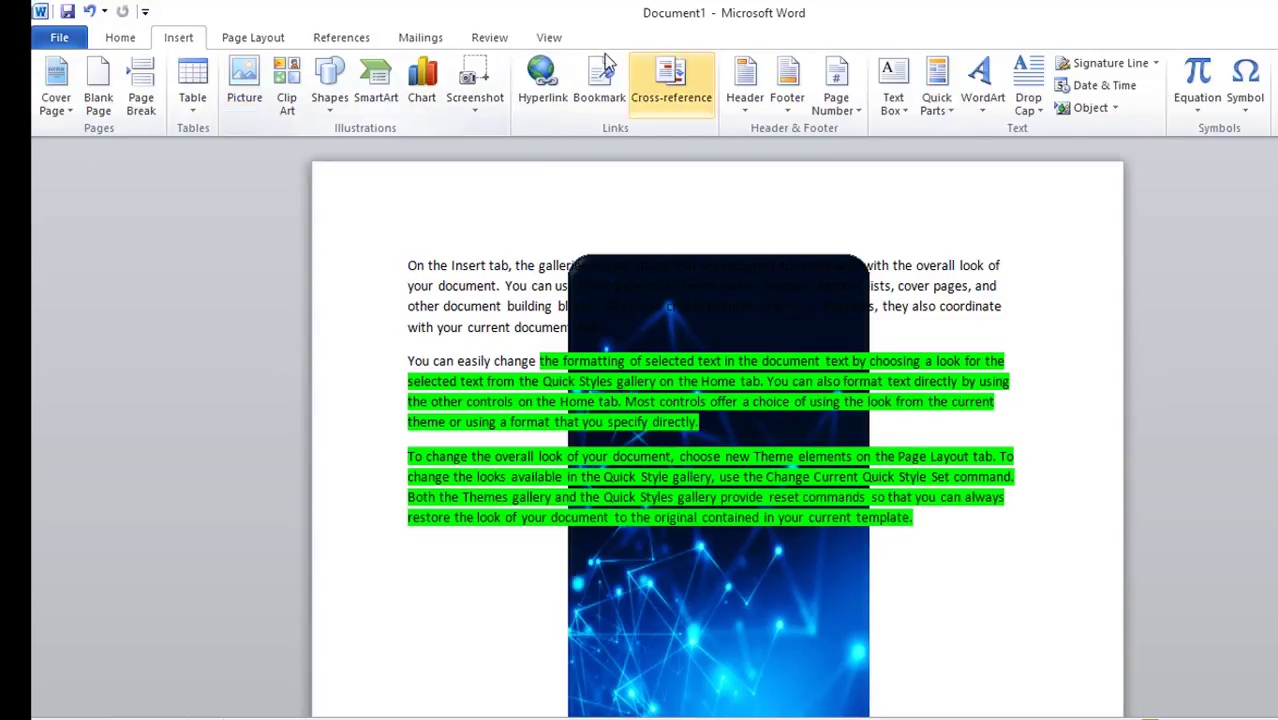